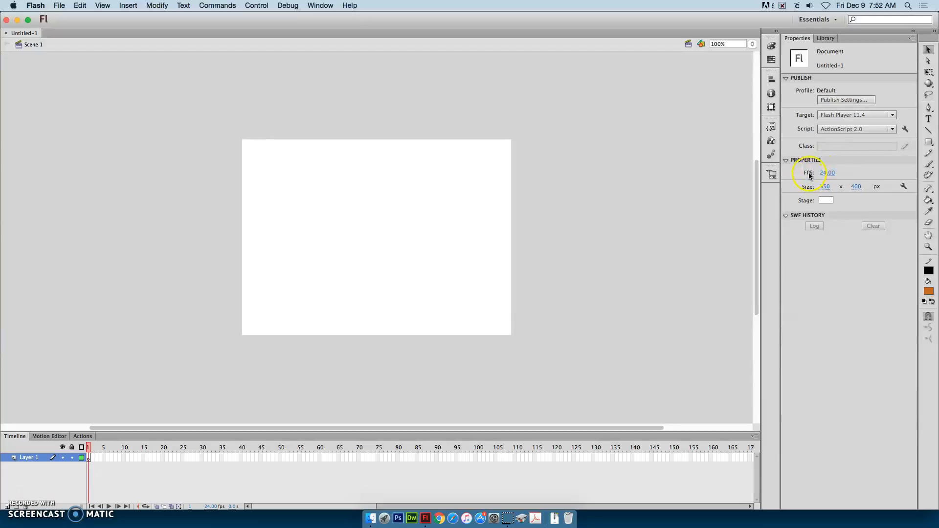
- Set the document's frame rate to 30 FPS
click(828, 172)
key(Return)
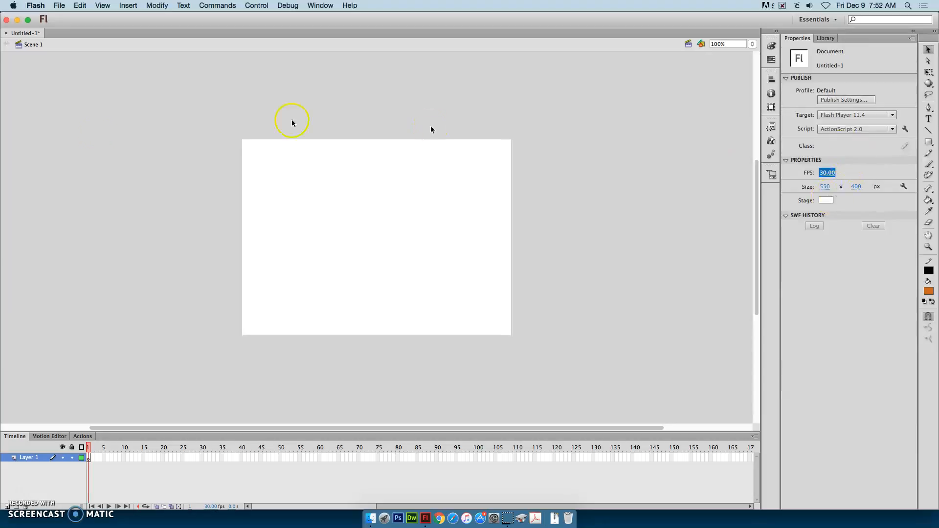
- Dock the Tools panel along the opposite side of the workspace and narrow it to a single column
click(934, 39)
drag(933, 39, 6, 69)
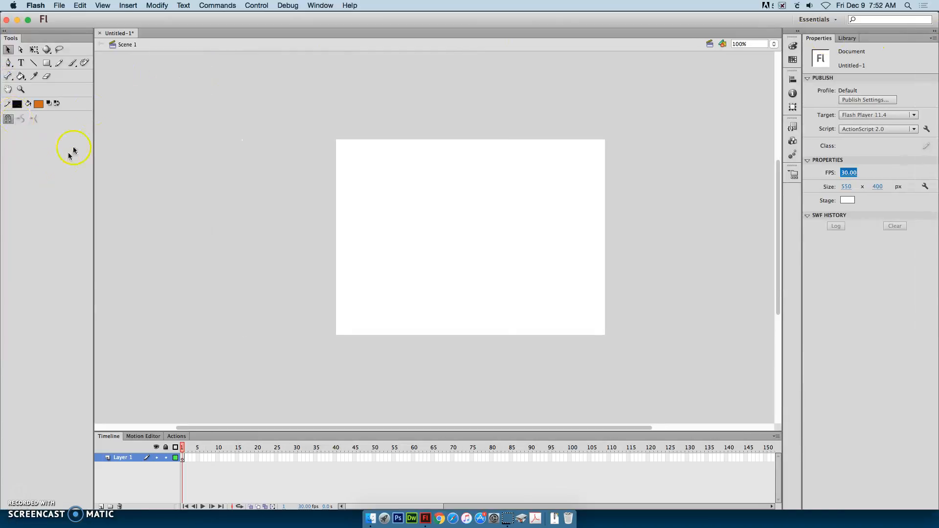
drag(93, 44, 14, 45)
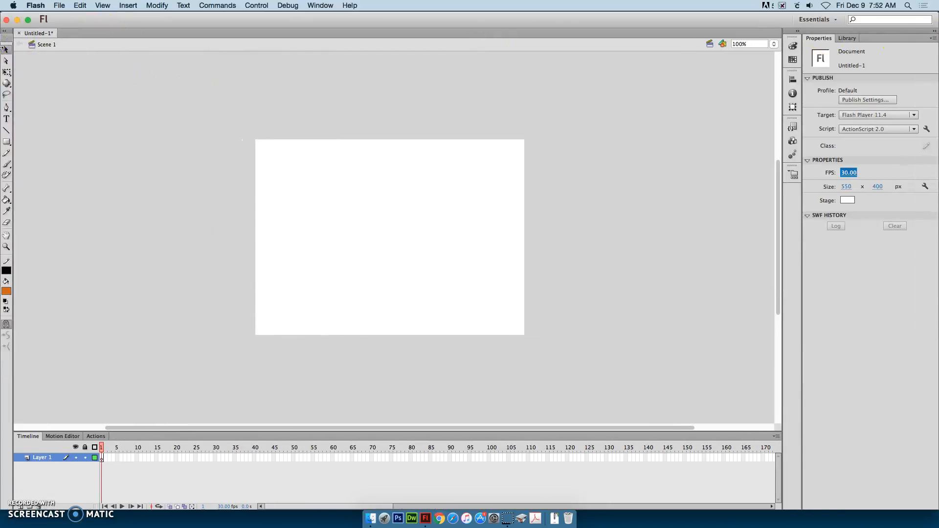
- Add a Classic, Static text object reading "BOBCATS" near the stage's left edge
click(6, 119)
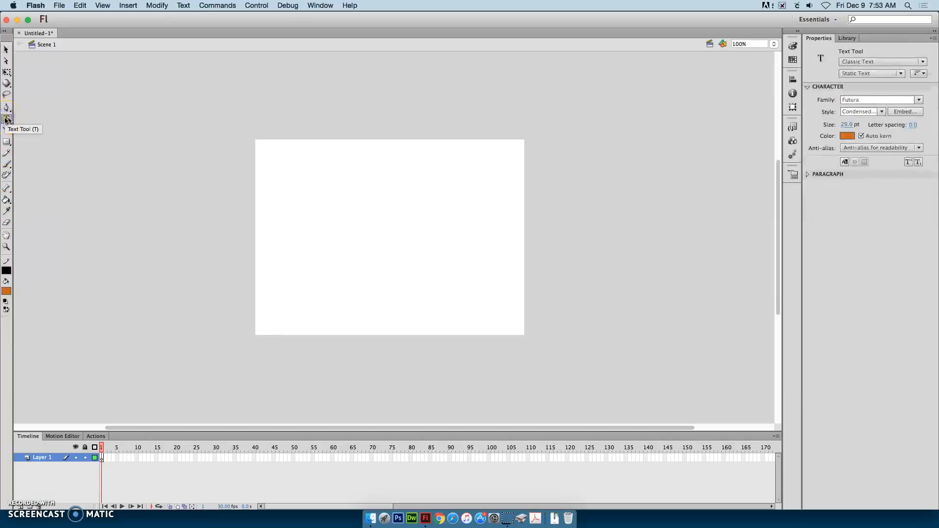
click(863, 62)
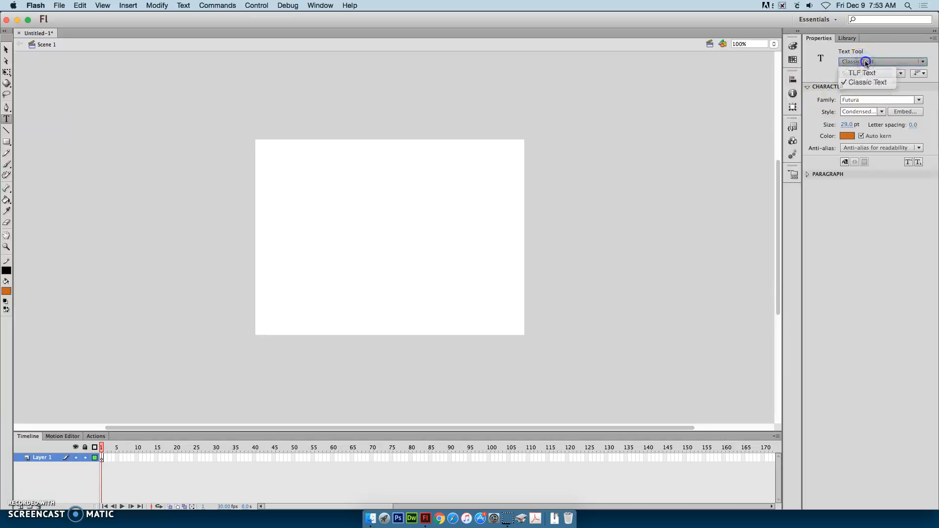
click(867, 82)
click(866, 74)
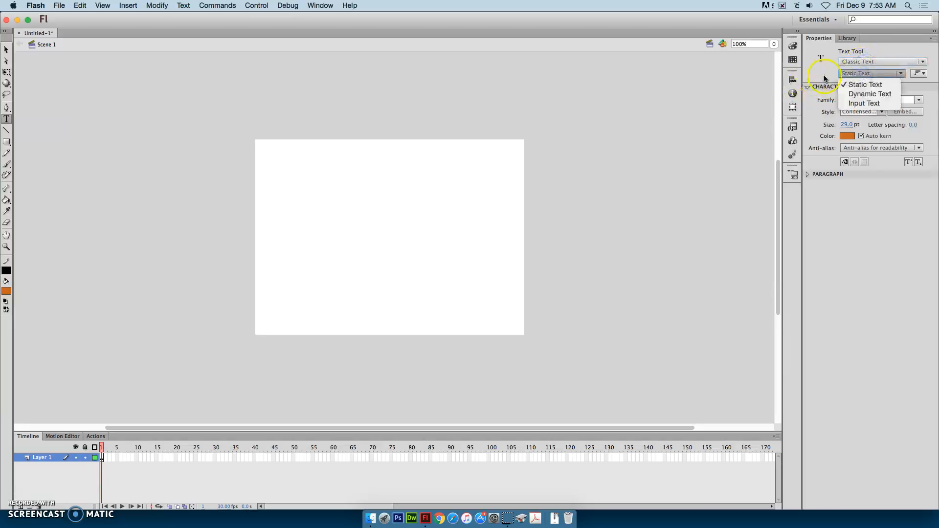
click(824, 75)
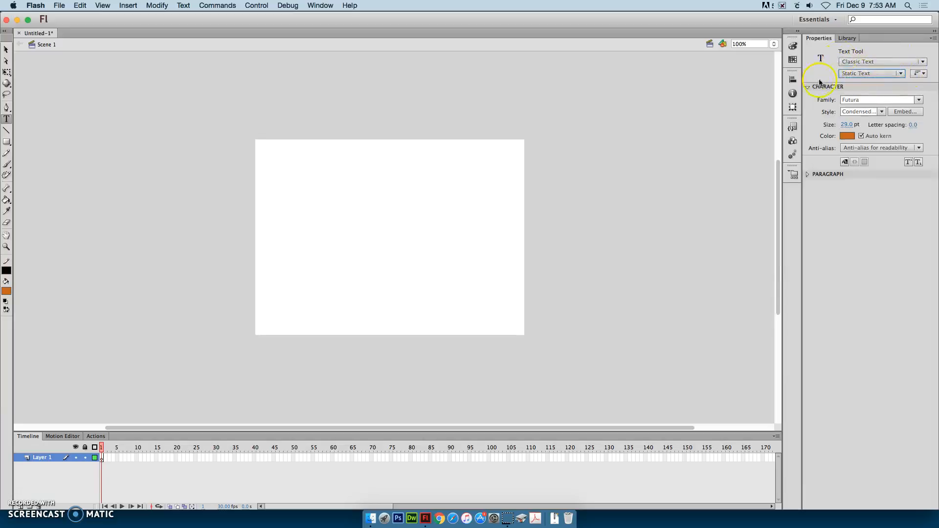
click(898, 87)
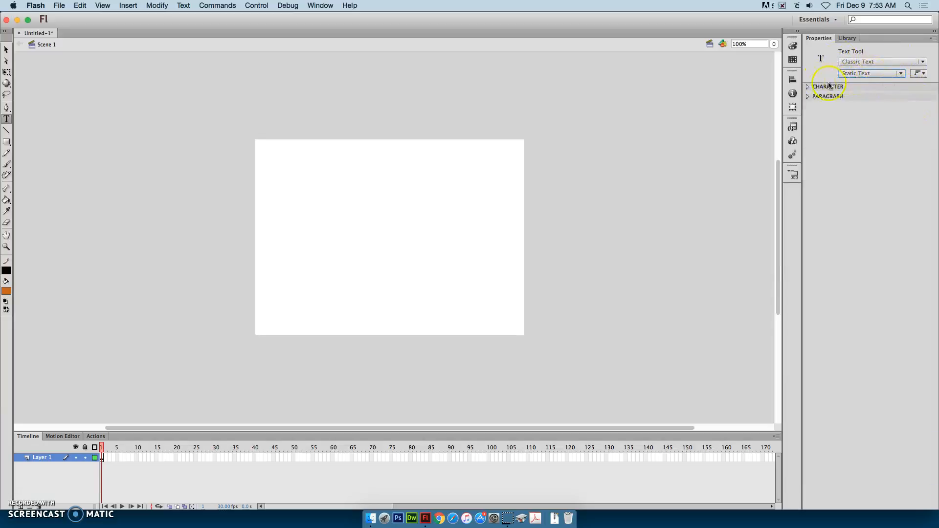
click(808, 87)
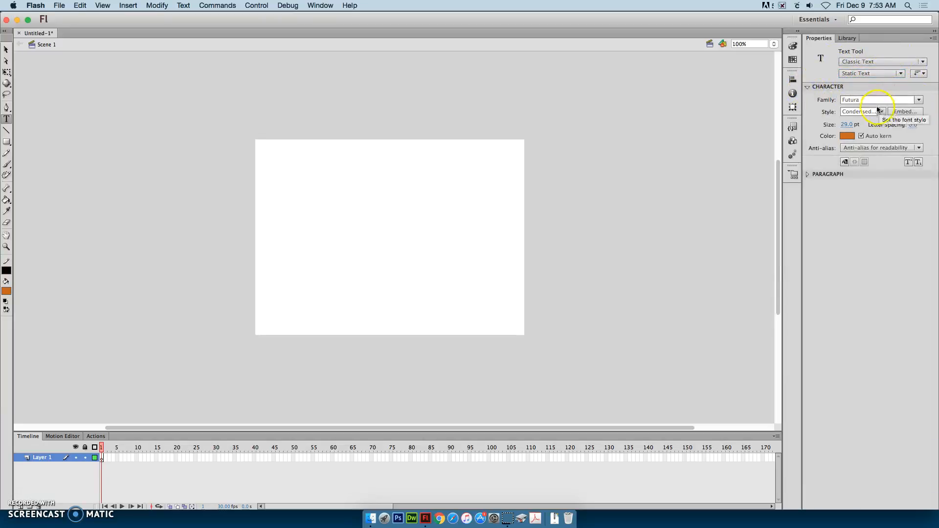
click(279, 250)
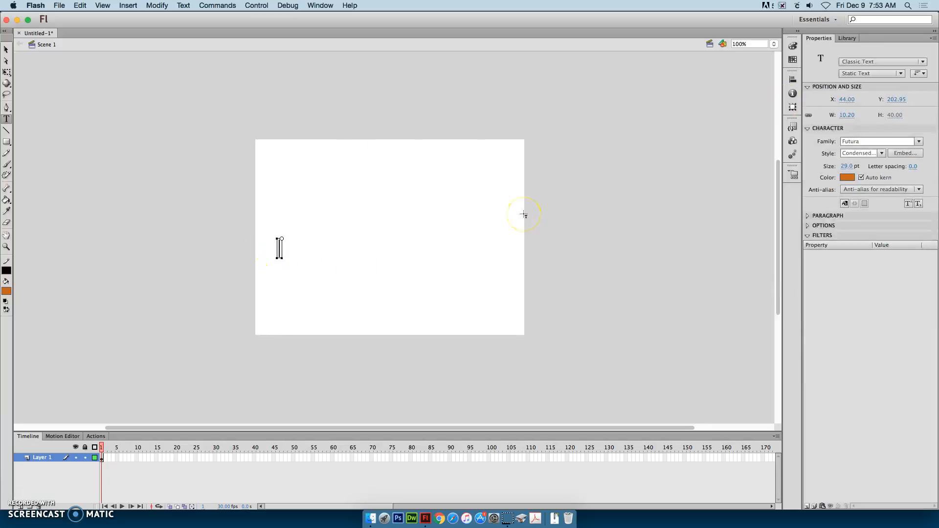
text(BOBCATS)
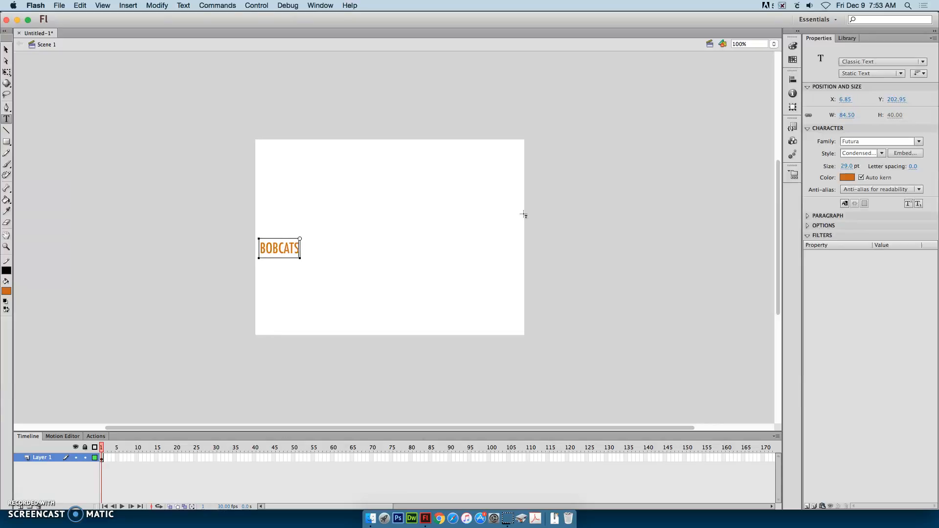
- Change the font family of the whole BOBCATS text to Phosphate
key(super+a)
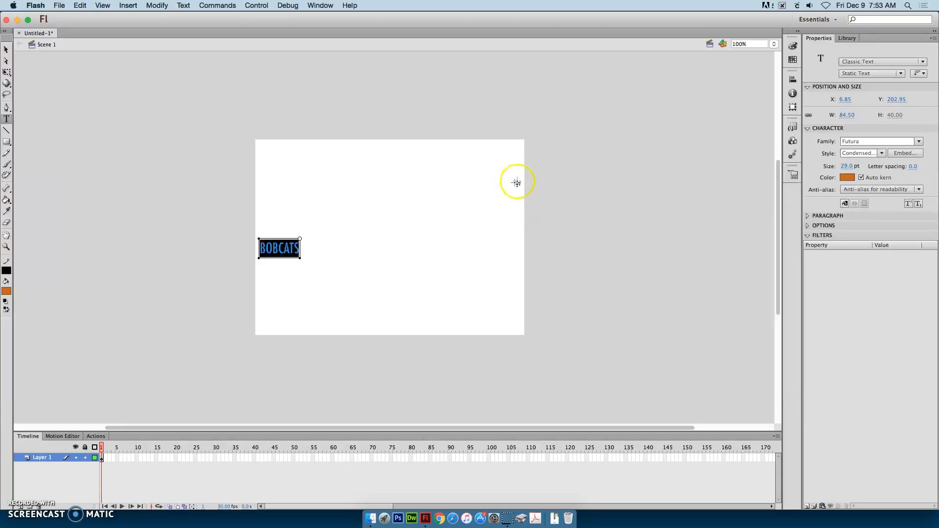
click(918, 142)
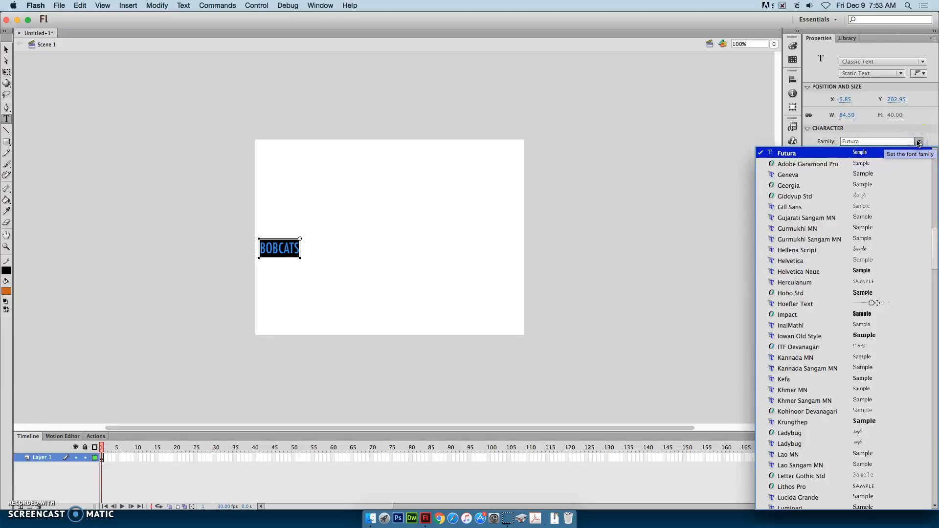
click(884, 152)
text(Phosphate)
key(Return)
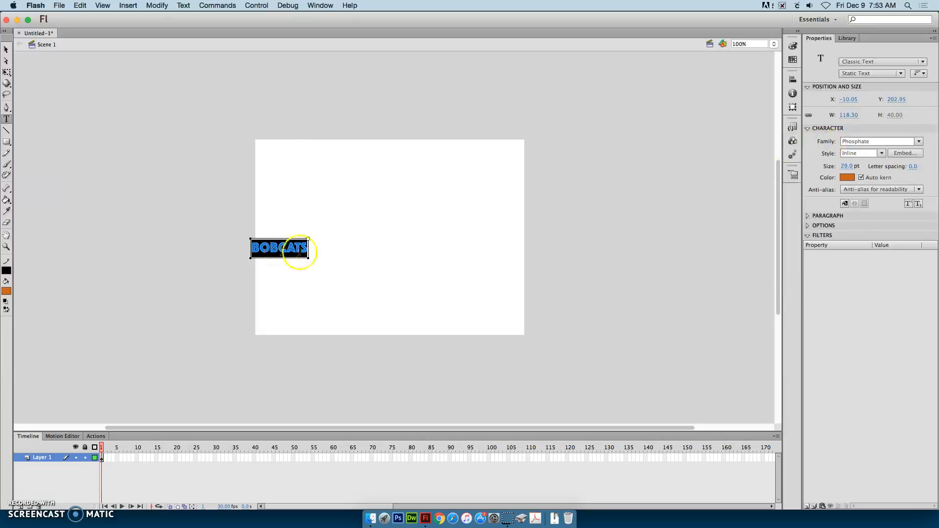
- Set the BOBCATS text size to 100 pt
drag(846, 168, 884, 167)
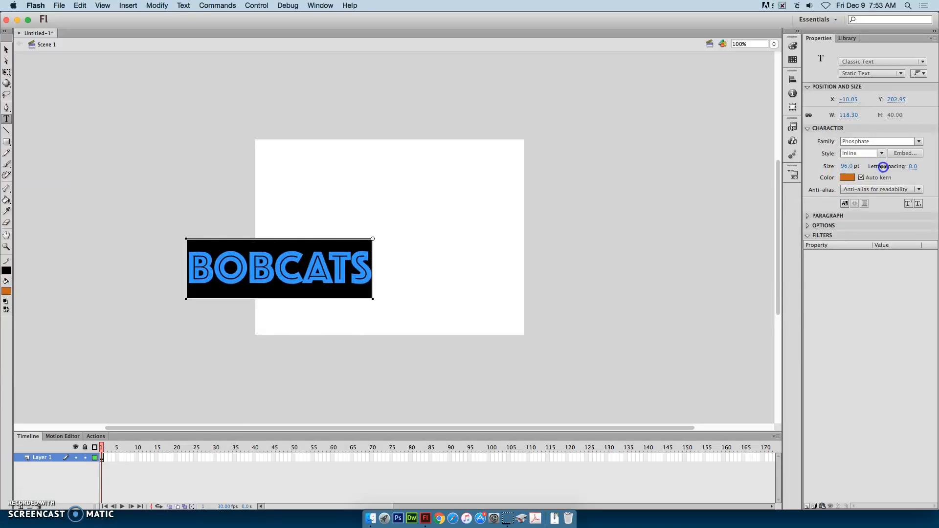
click(849, 166)
text(100)
key(Return)
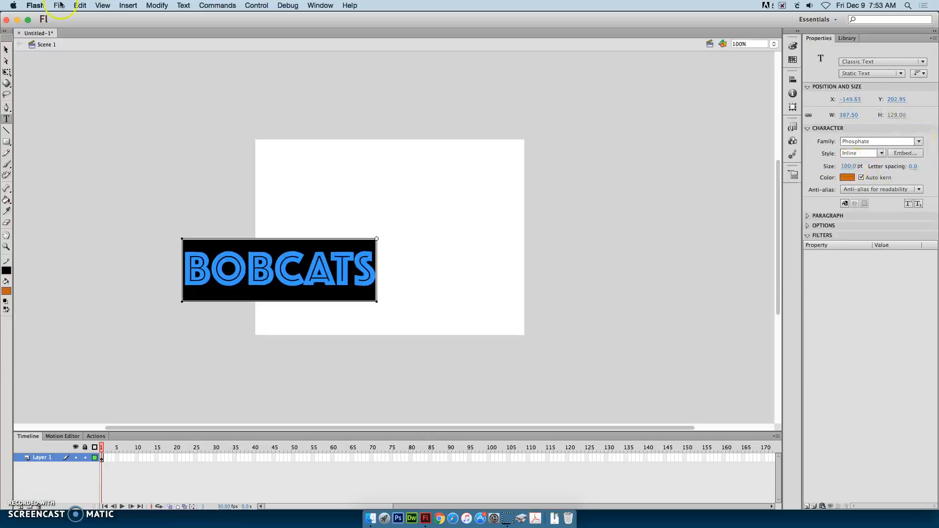
- Center the BOBCATS text on the stage and widen its text box to about 534 px so it nearly spans the stage
click(6, 49)
drag(344, 273, 472, 255)
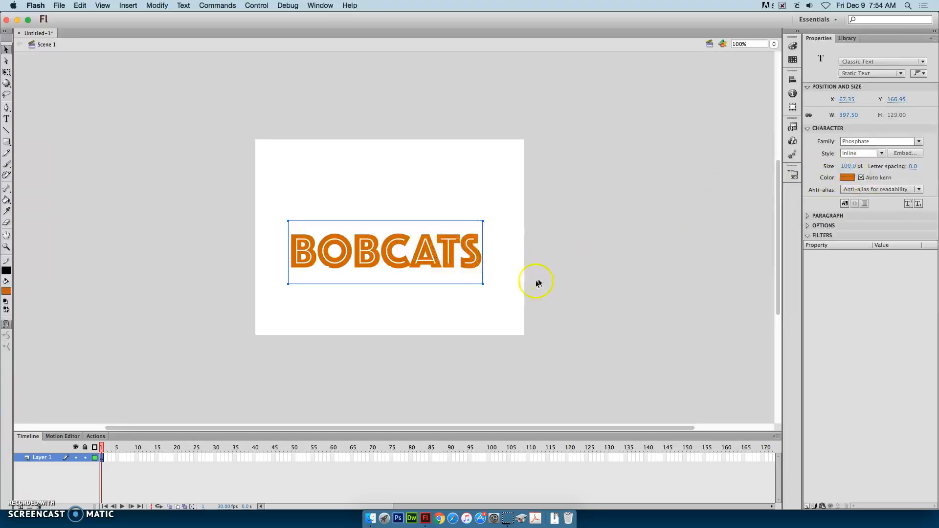
click(5, 73)
mouse_move(483, 252)
mouse_down()
mouse_move(517, 253)
mouse_move(487, 253)
mouse_up()
key(Left)
key(Left)
key(Left)
key(Left)
key(Left)
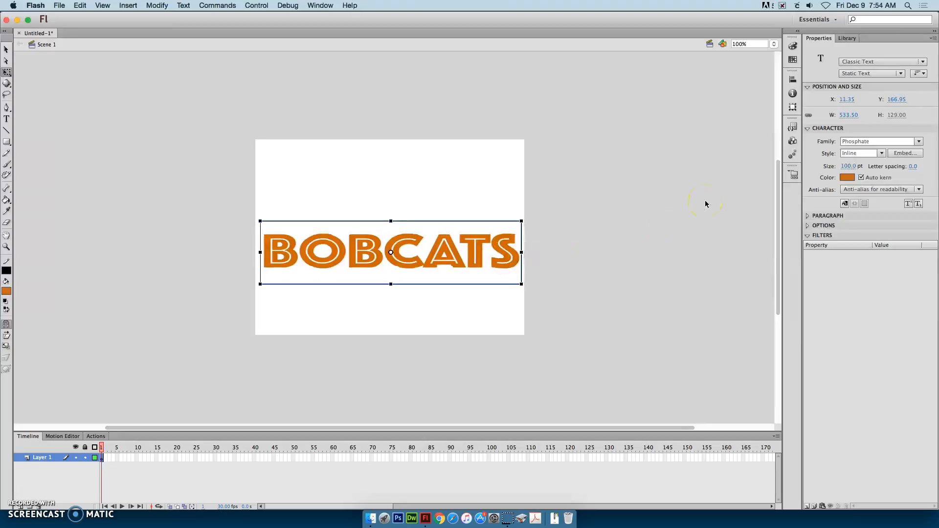
- Try to change the selected BOBCATS text's color to pure red
click(5, 50)
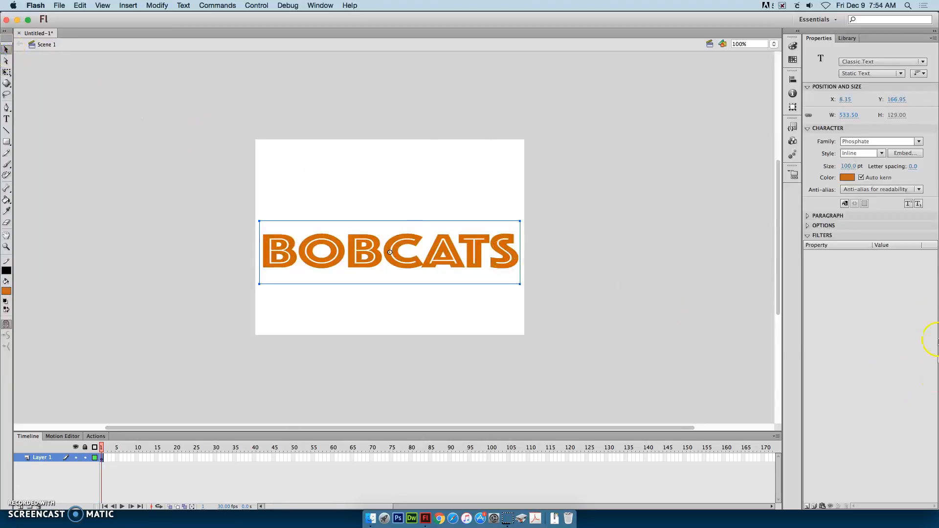
click(848, 178)
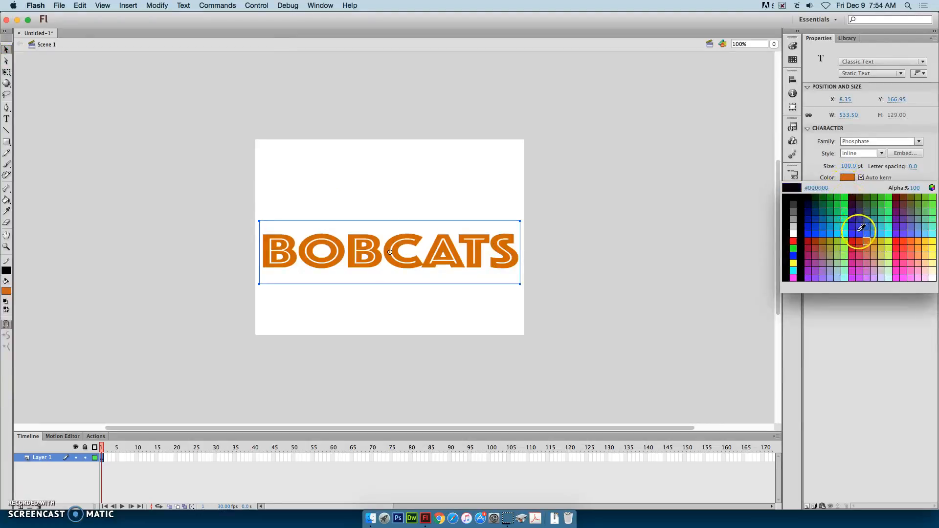
click(794, 240)
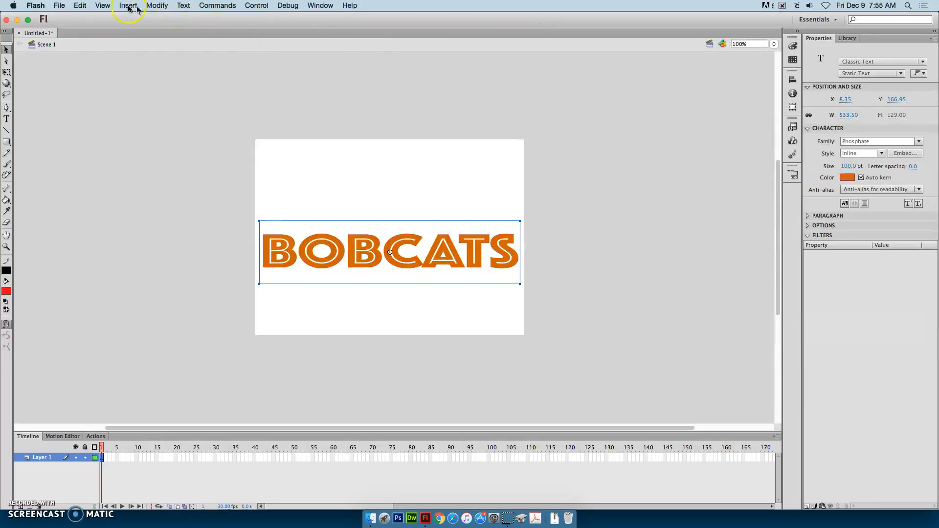
- Show the rulers and place a horizontal guide just below the BOBCATS letters
click(103, 6)
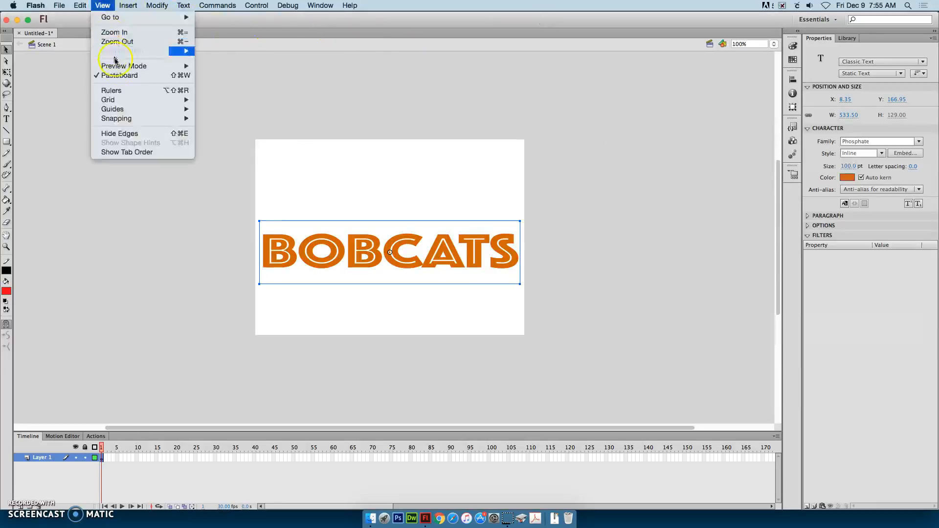
click(123, 91)
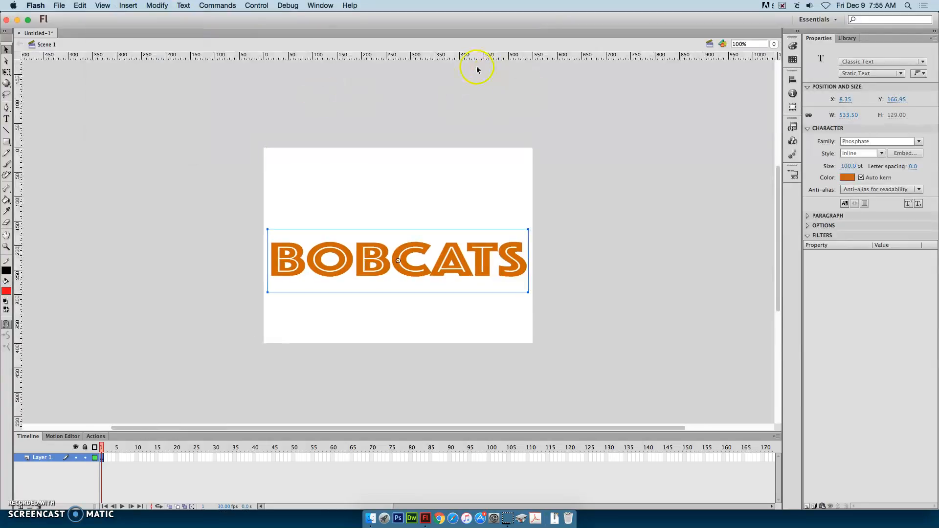
drag(445, 55, 457, 283)
click(460, 275)
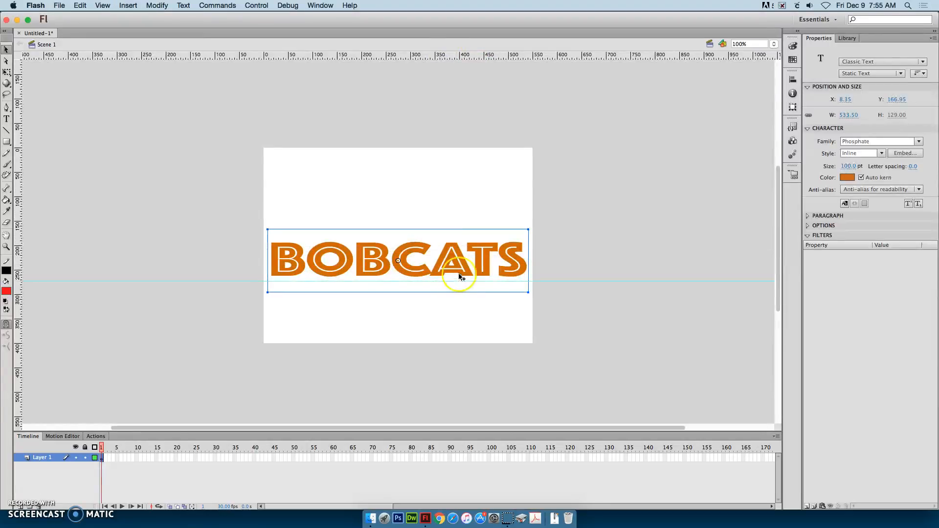
- Nudge the BOBCATS text down to Y 175.95 so the bottoms of its letters rest on the guide
click(593, 257)
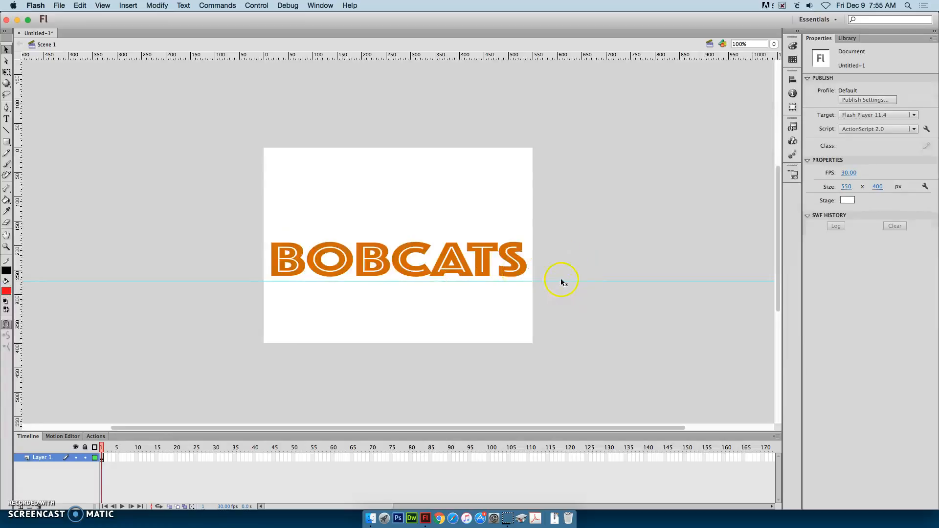
click(517, 272)
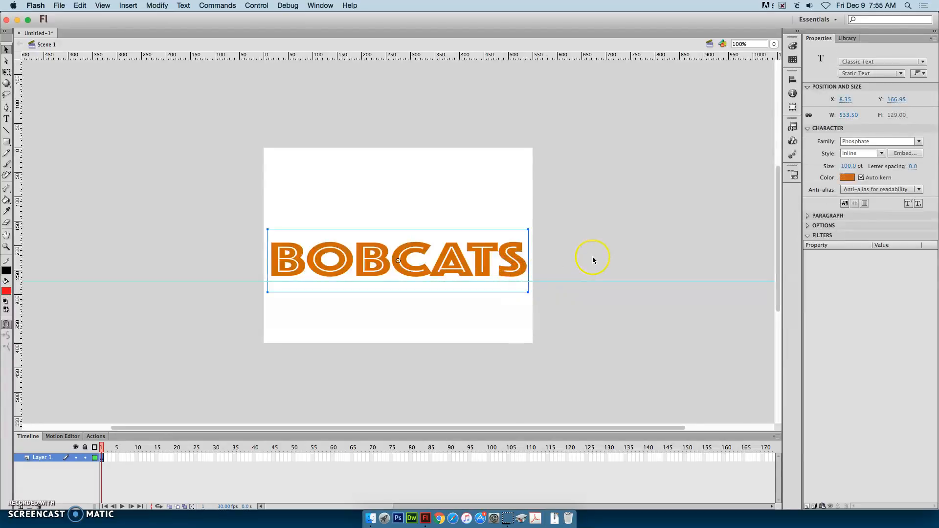
key(Down)
key(Down)
key(Down)
key(Down)
key(Down)
key(Down)
key(Down)
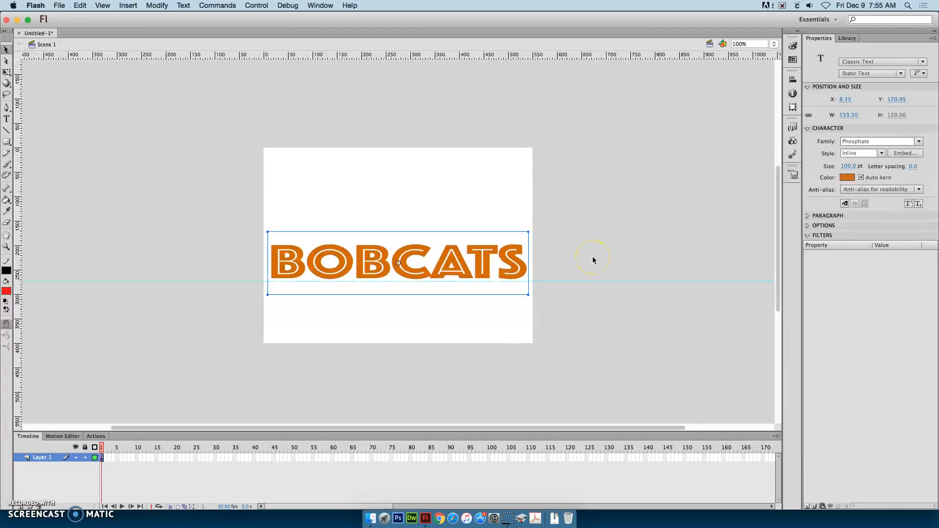
key(Down)
key(Down)
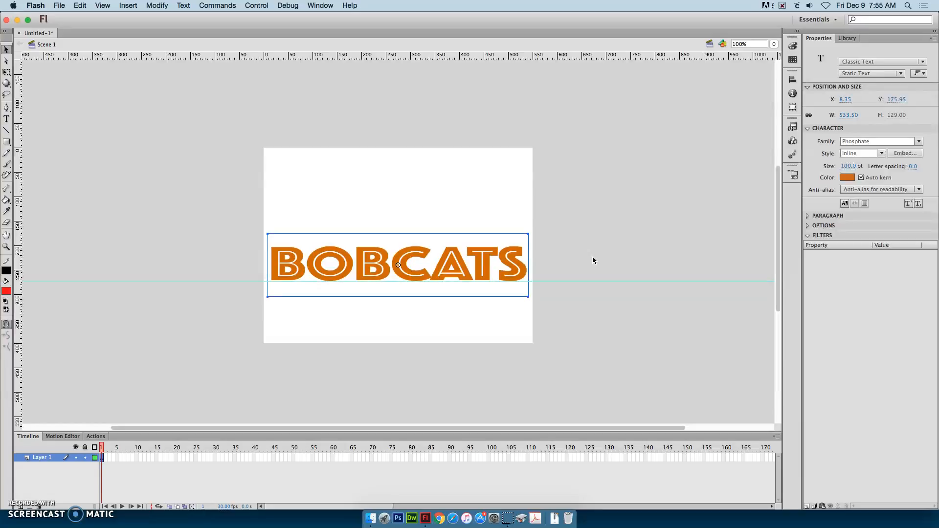
click(774, 44)
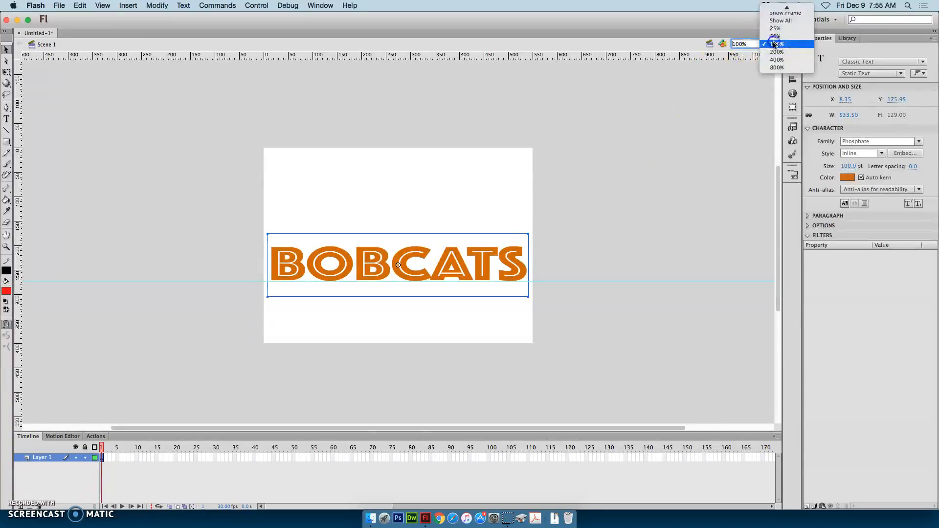
click(783, 8)
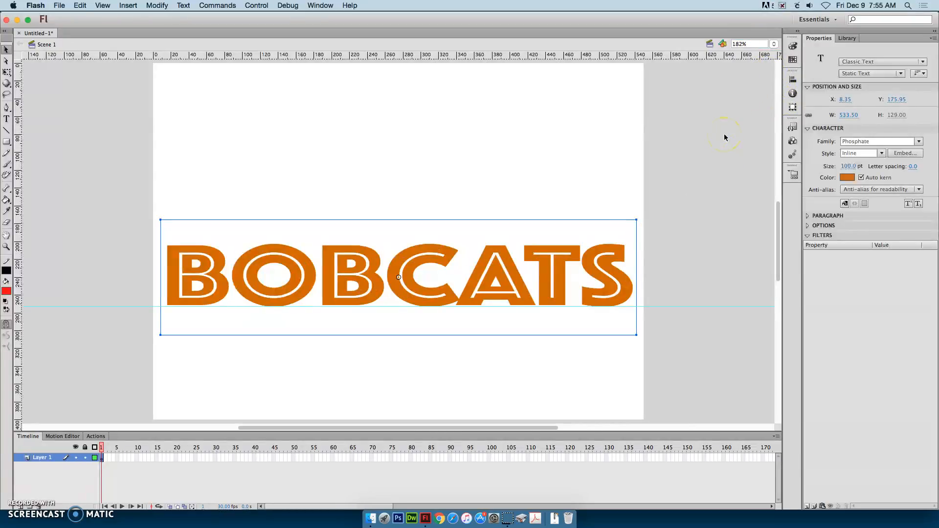
key(Up)
key(Down)
- Change the BOBCATS text color to red and deselect the text
click(848, 177)
click(793, 241)
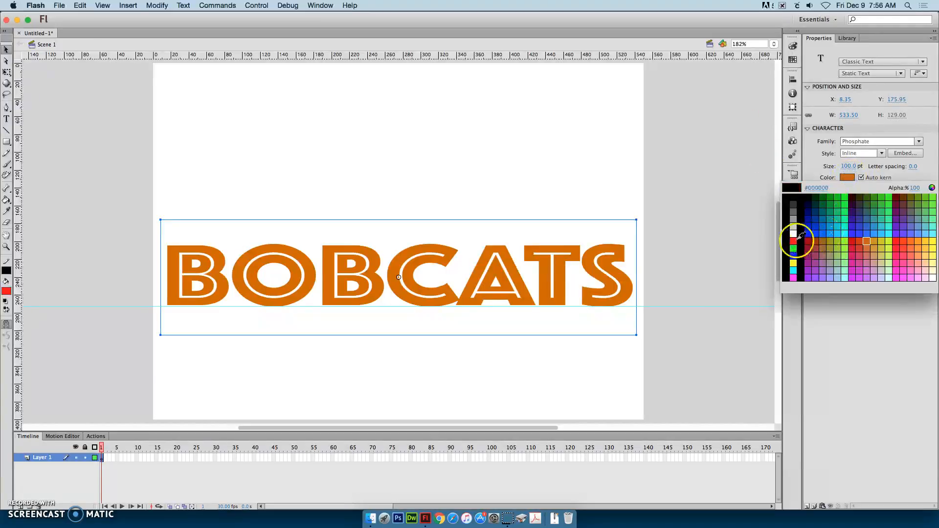
click(666, 240)
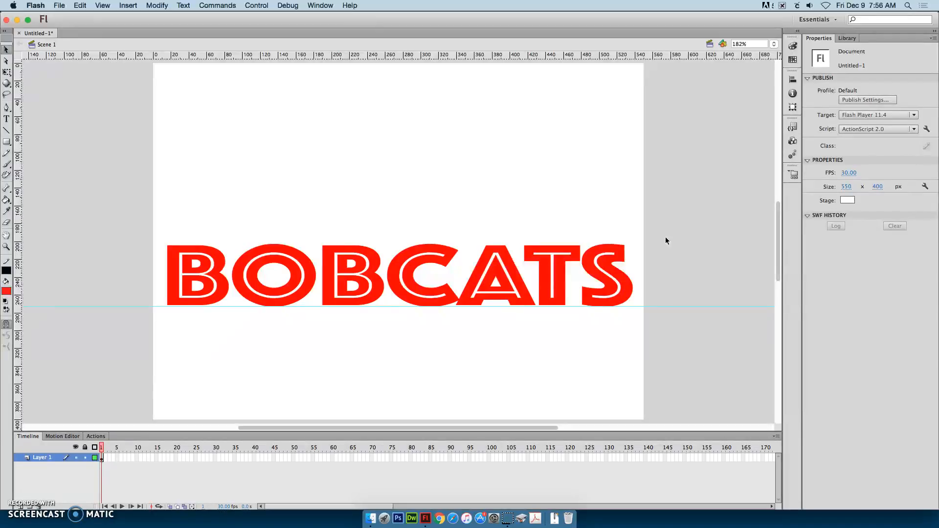
- Break apart the BOBCATS text once into separate single-letter text objects, then clear the selection
click(616, 281)
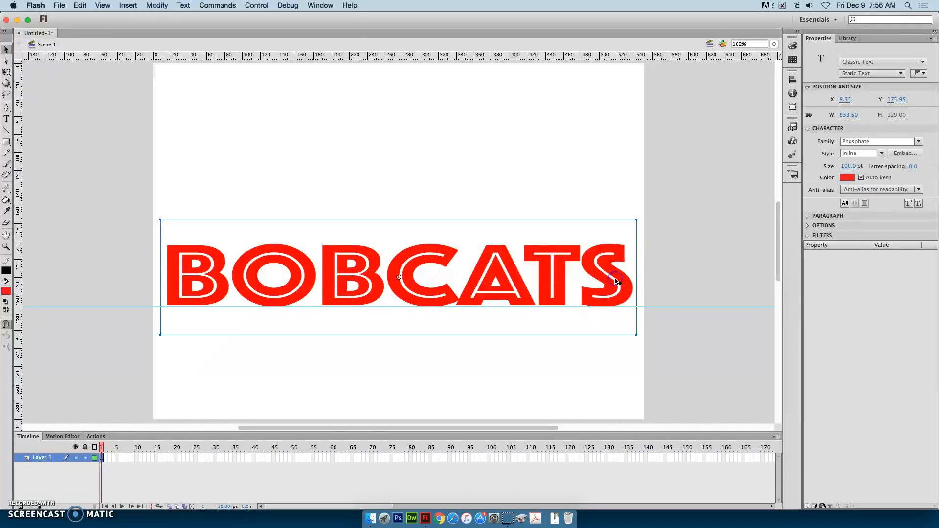
click(157, 6)
click(498, 5)
key(super+b)
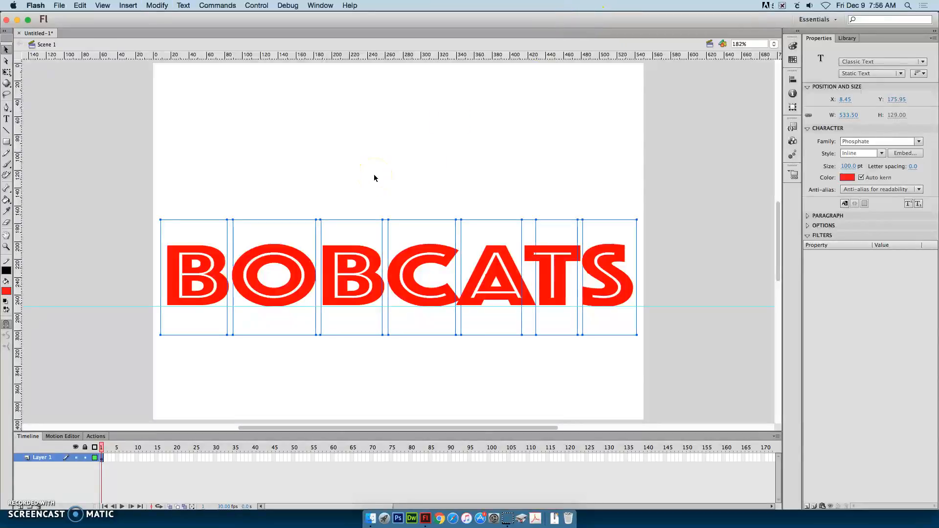
click(342, 189)
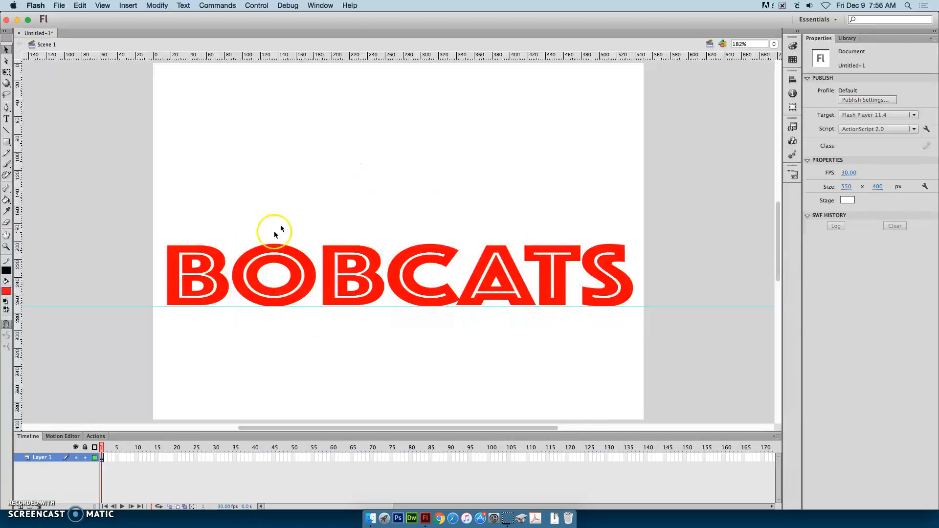
click(212, 289)
click(274, 279)
click(304, 279)
click(192, 219)
click(210, 221)
click(571, 208)
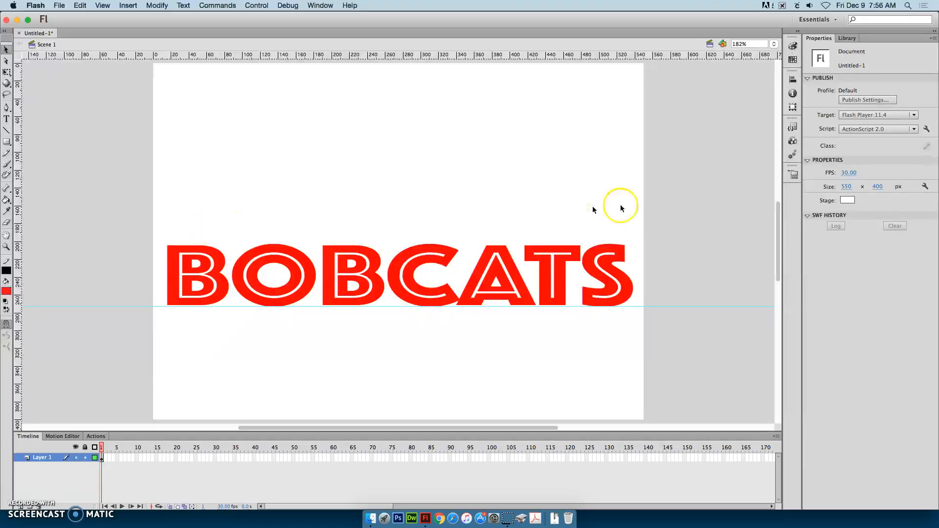
- Convert the first B into a movie clip symbol named B with its registration point at the bottom center
click(179, 298)
click(152, 5)
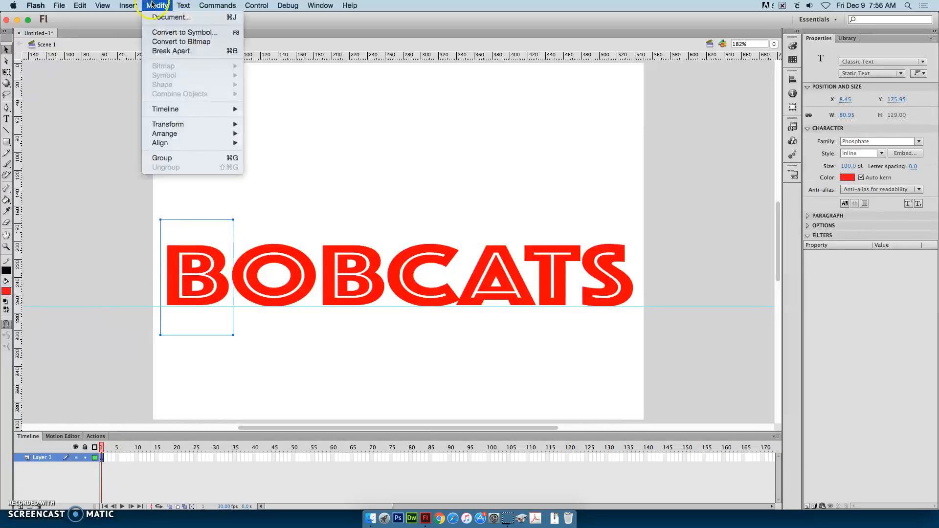
click(178, 32)
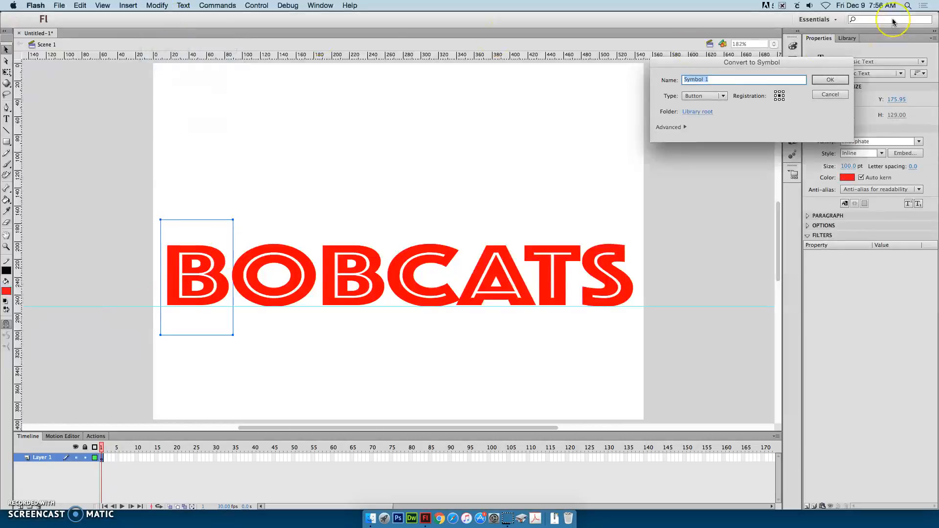
text(B)
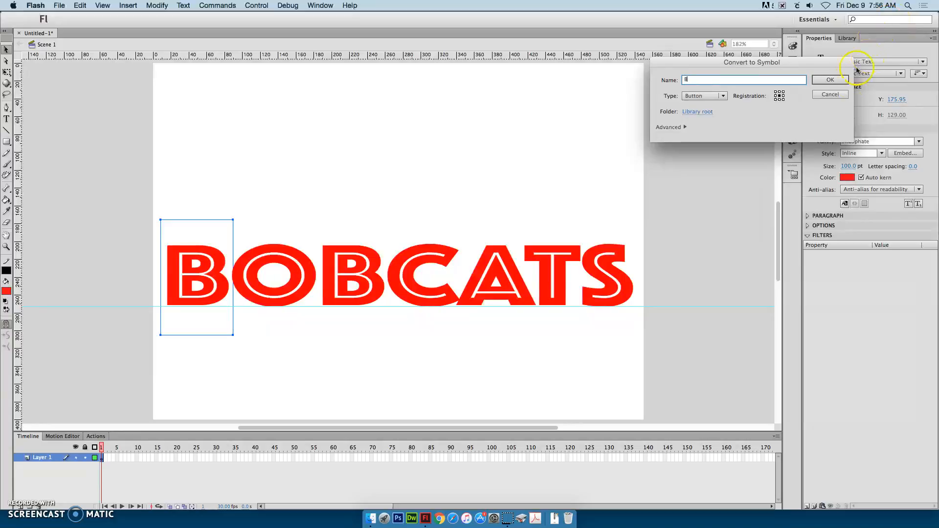
click(723, 98)
click(713, 106)
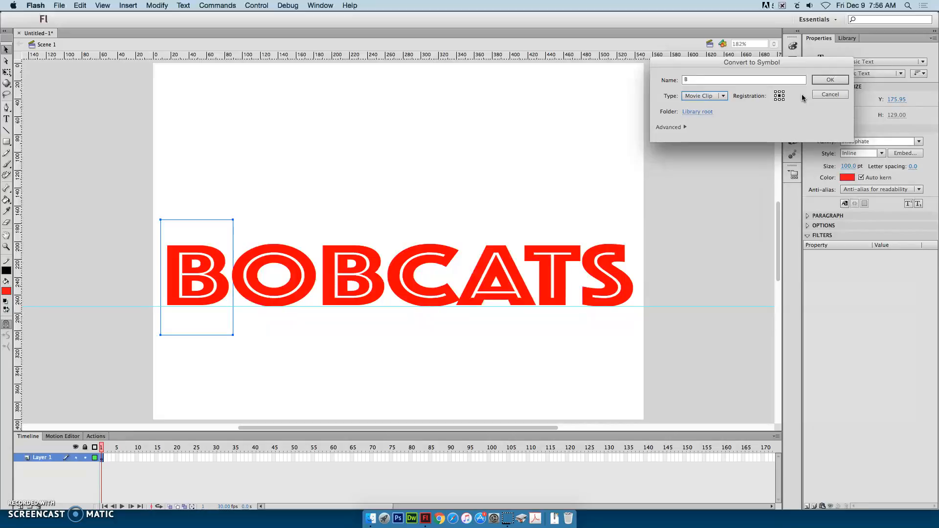
click(780, 97)
click(780, 100)
click(830, 81)
- Convert the letter O into a movie clip symbol named O with bottom-center registration
click(287, 283)
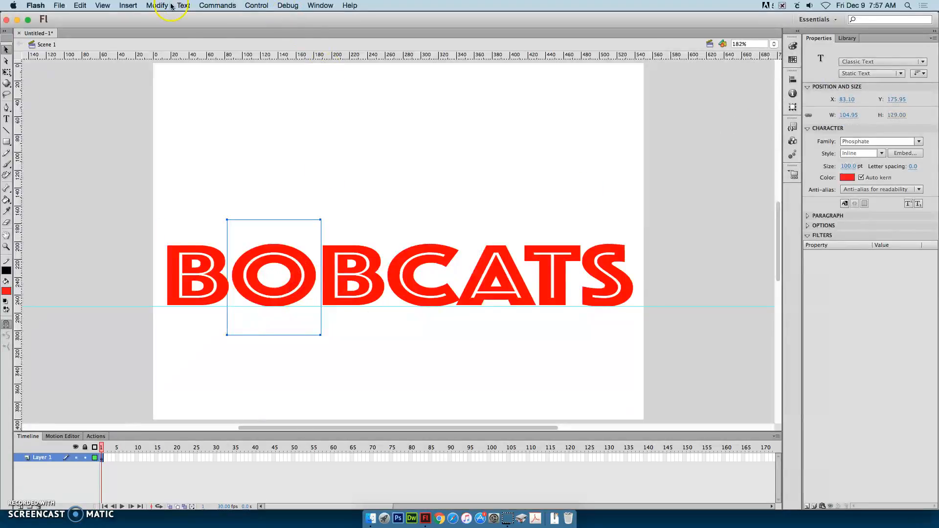
click(171, 6)
click(161, 31)
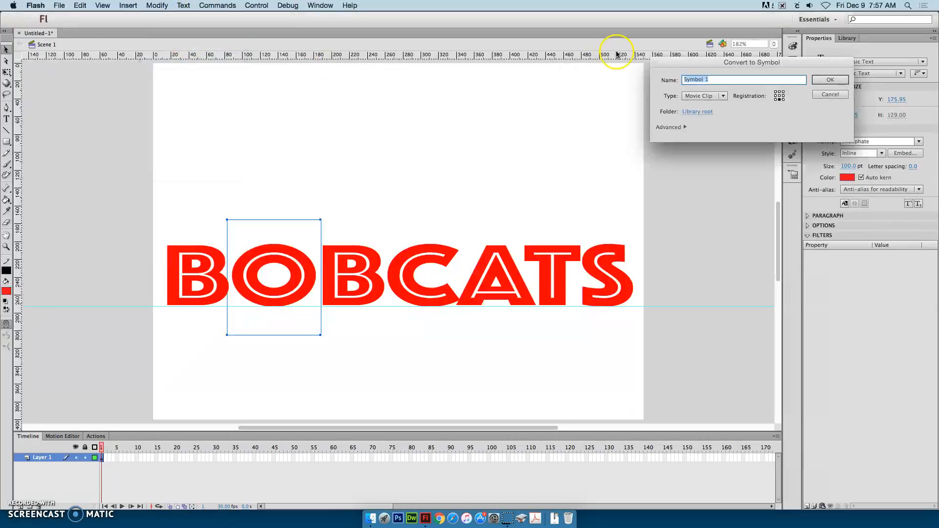
text(O)
click(831, 80)
- Convert the second B into a movie clip symbol named B2 with bottom-center registration
click(367, 287)
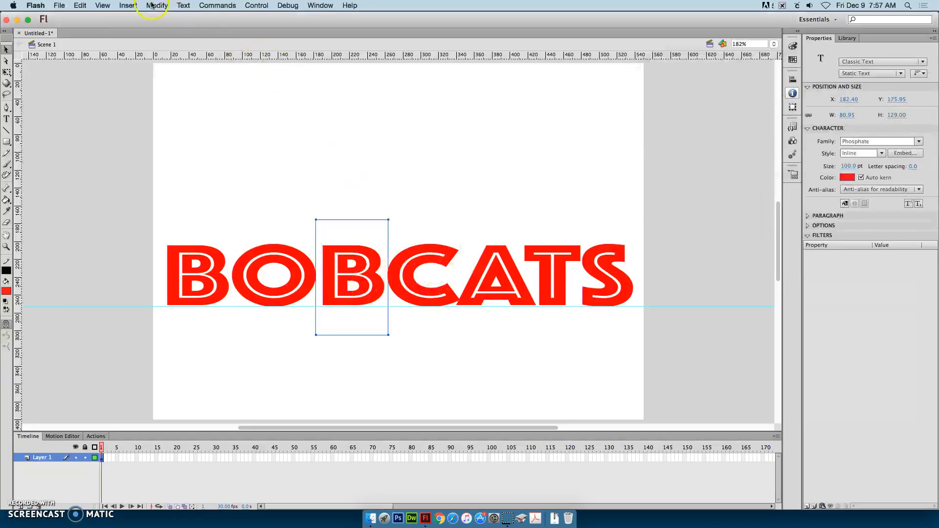
click(156, 6)
click(166, 33)
text(B)
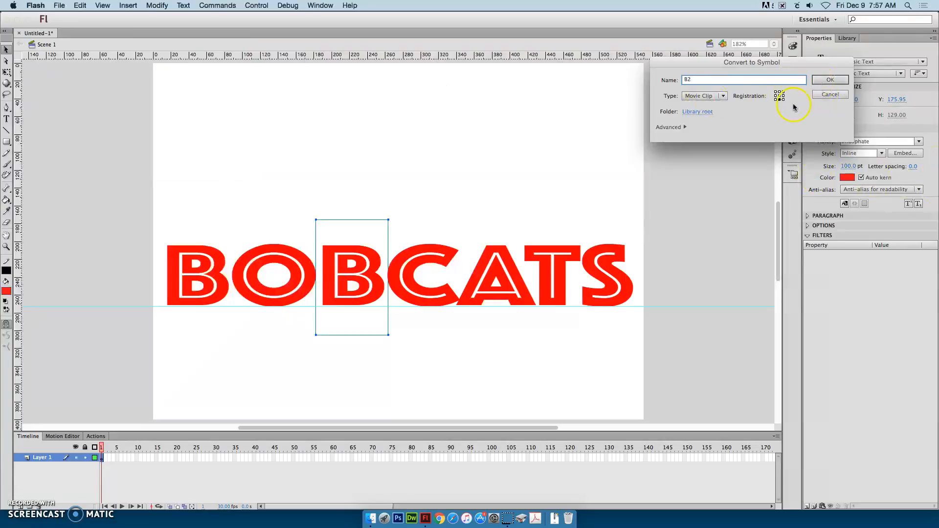
text(2)
click(830, 80)
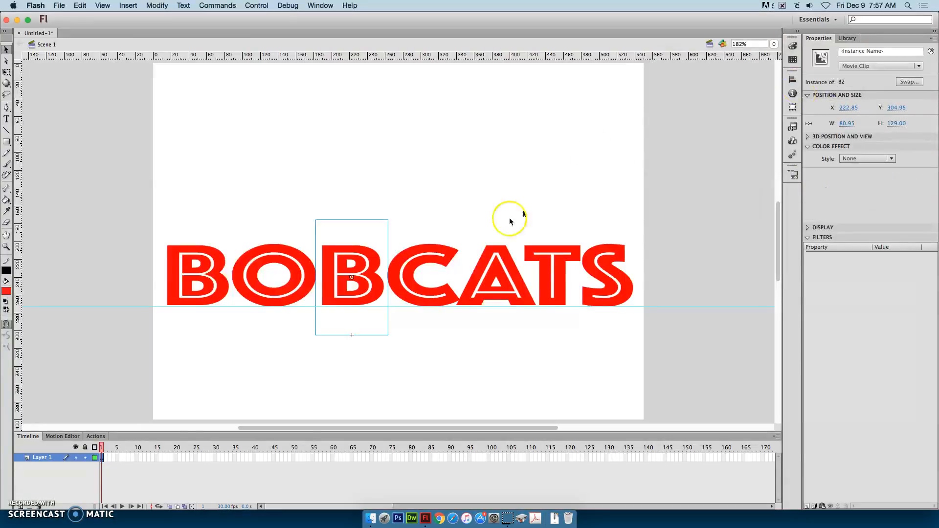
- Convert the letter C into a movie clip symbol named C with bottom-center registration
click(447, 251)
click(157, 5)
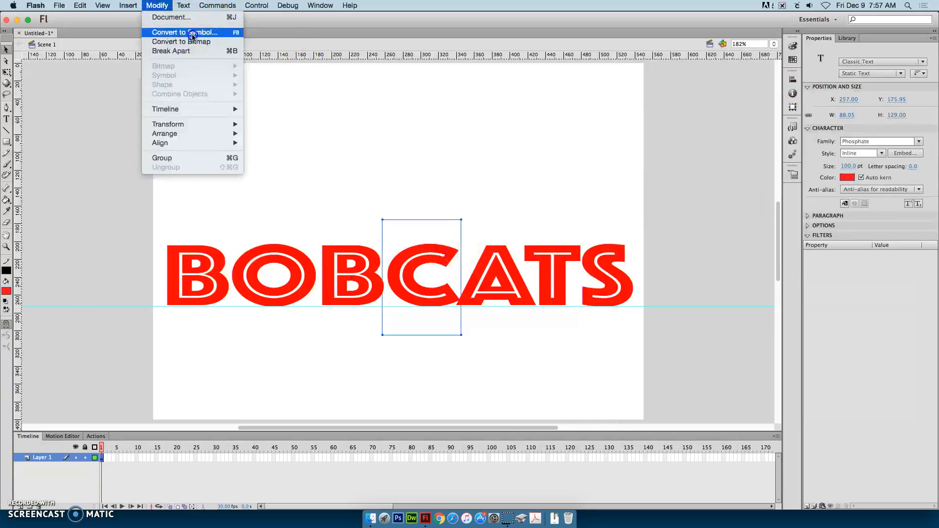
click(195, 36)
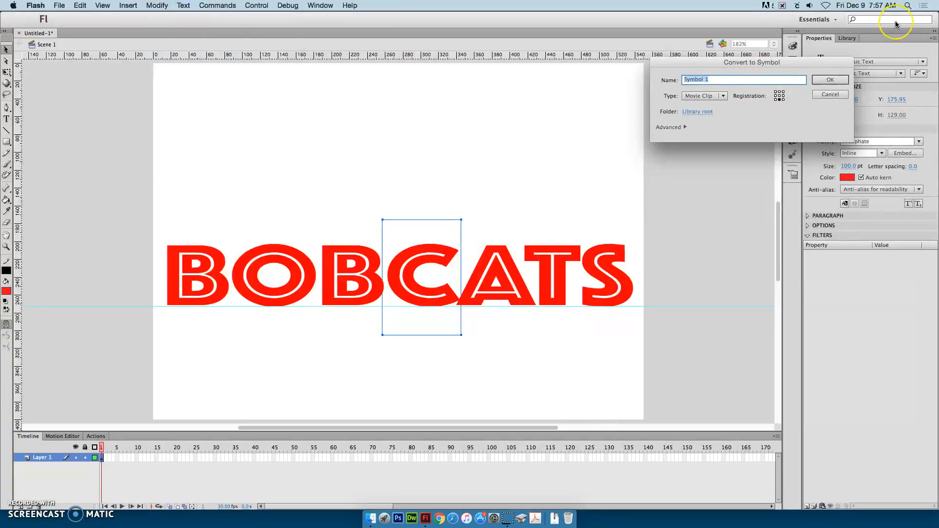
text(C)
click(830, 80)
- Convert the letter A into a movie clip symbol named A with bottom-center registration
click(505, 261)
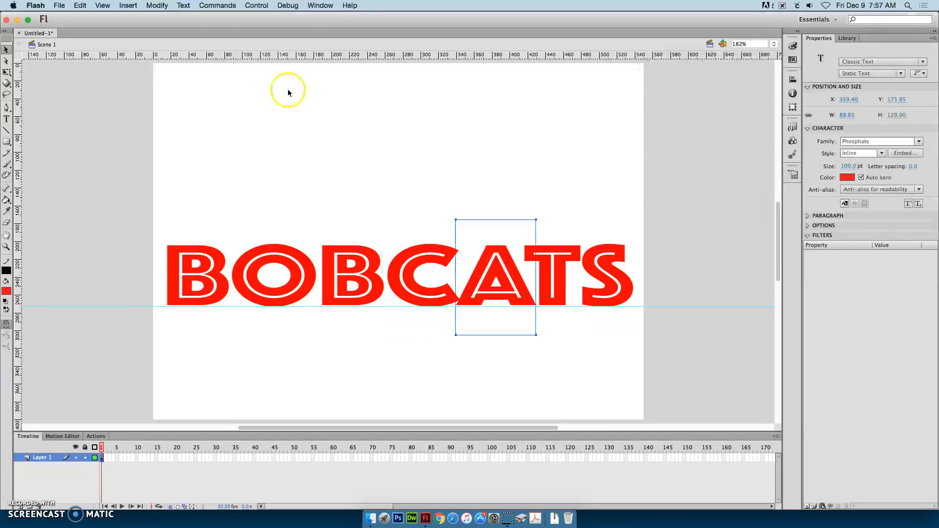
click(157, 5)
click(174, 34)
text(A)
click(840, 82)
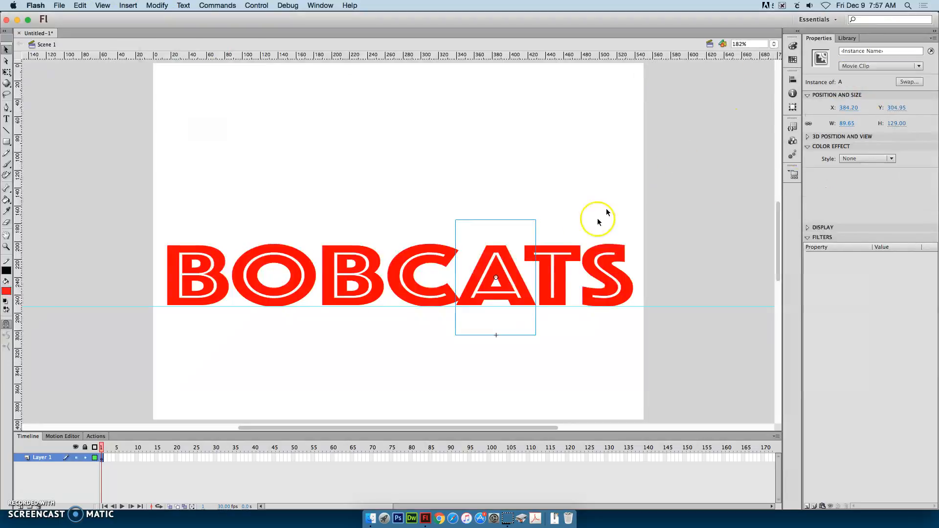
- Convert the letter T into a movie clip symbol named T with bottom-center registration
click(563, 250)
click(169, 6)
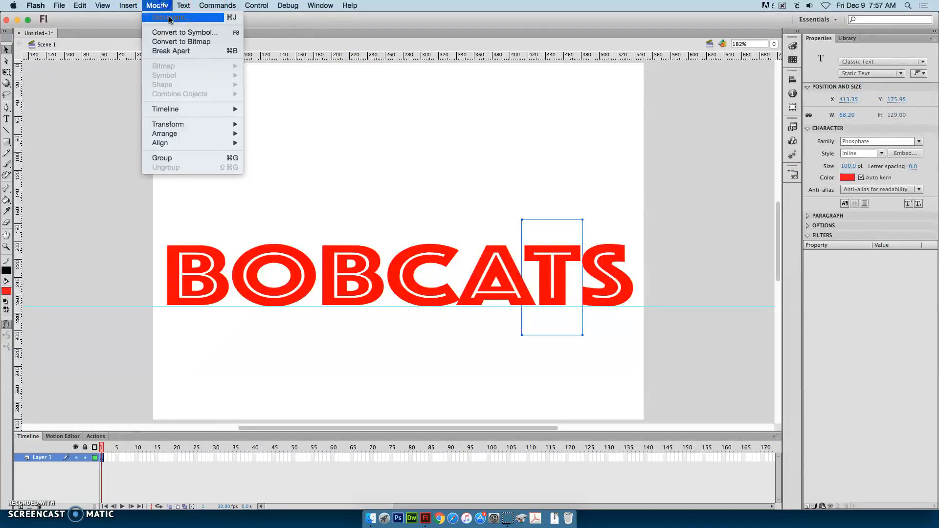
click(176, 33)
text(T)
click(830, 79)
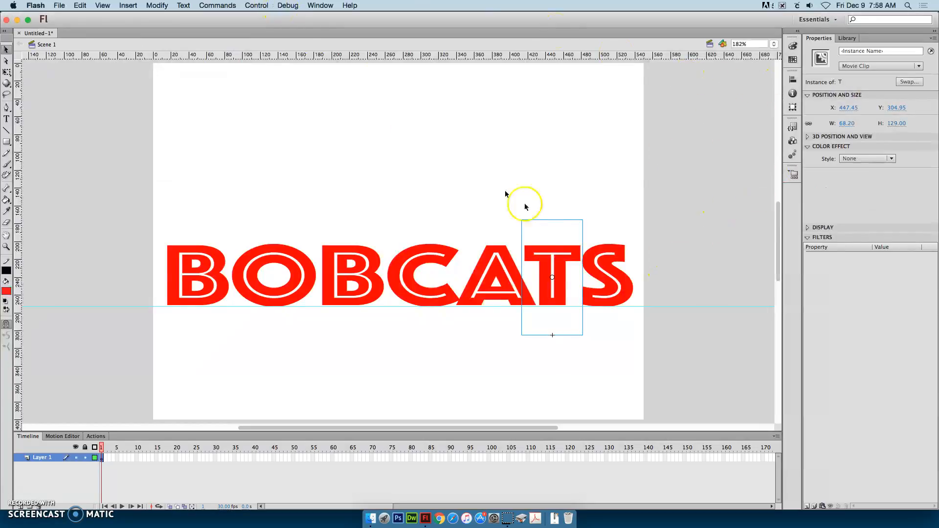
- Convert the letter S into a movie clip symbol named S with bottom-center registration
click(603, 264)
click(166, 6)
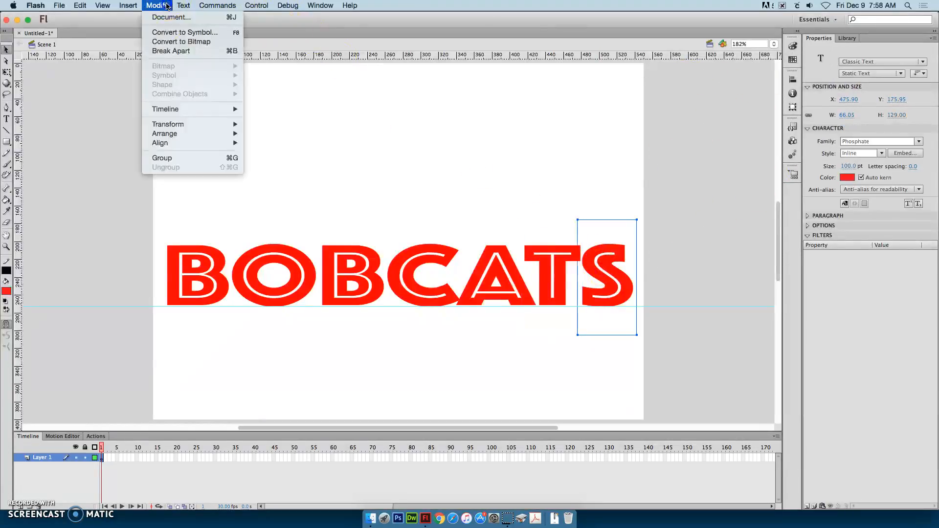
click(174, 32)
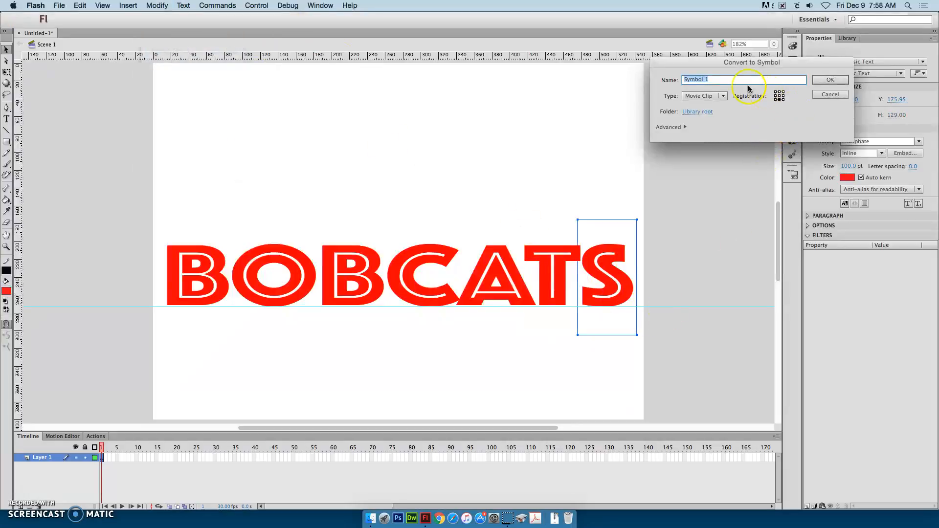
text(S)
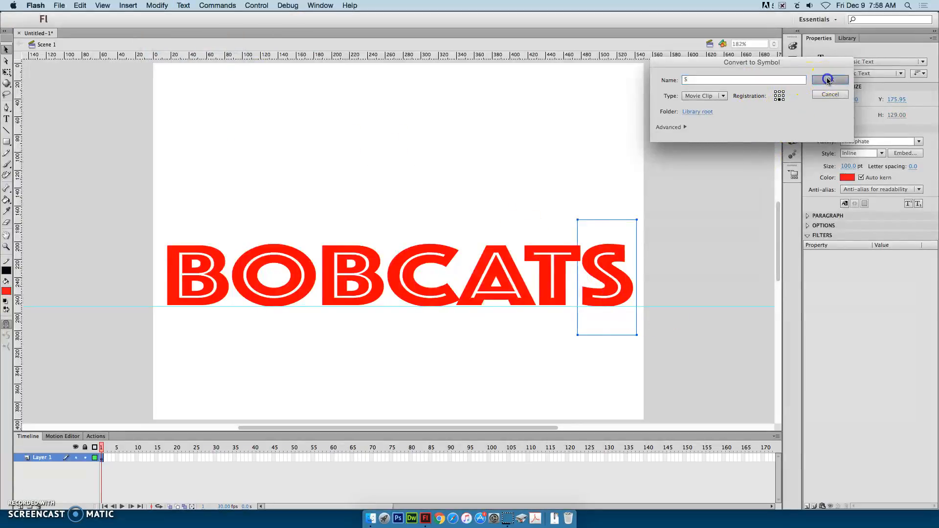
click(830, 79)
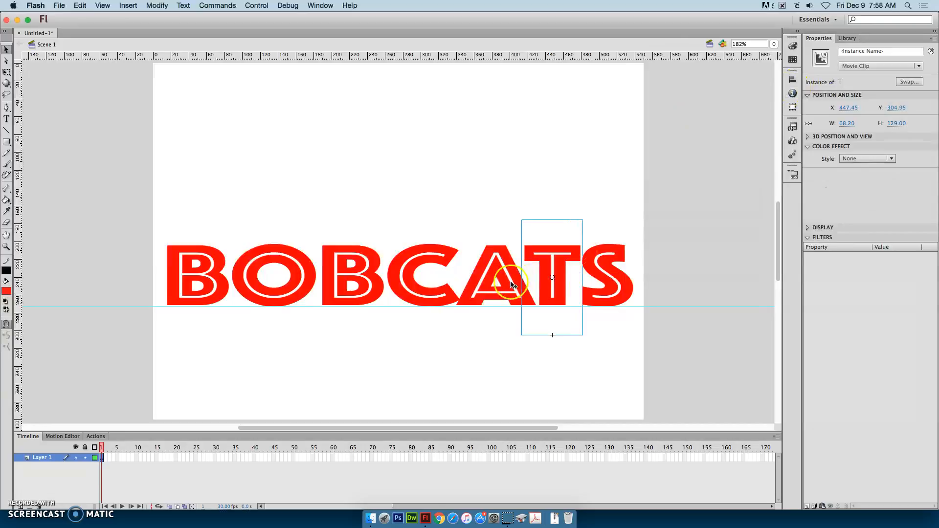
- Select the contents of Layer 1's first frame to inspect the letters' registration points, and clear the selection
click(494, 292)
click(406, 440)
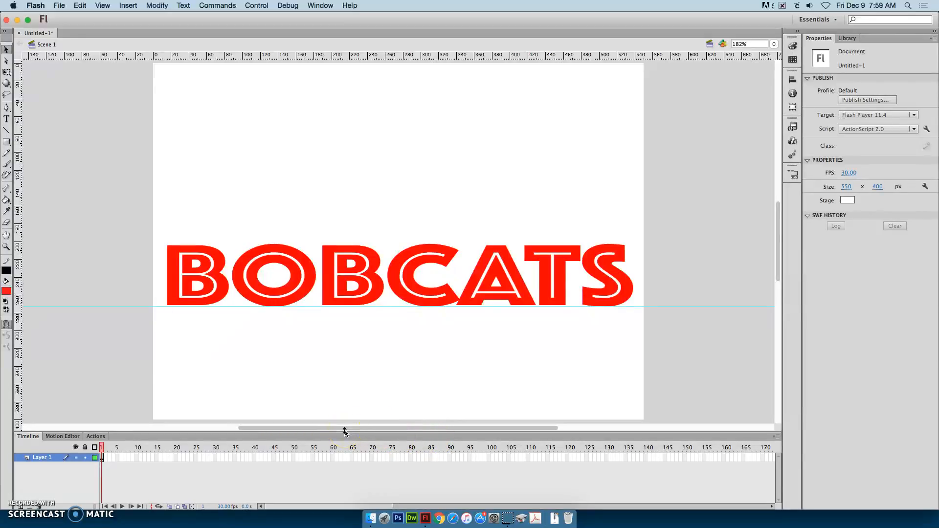
click(73, 458)
click(103, 458)
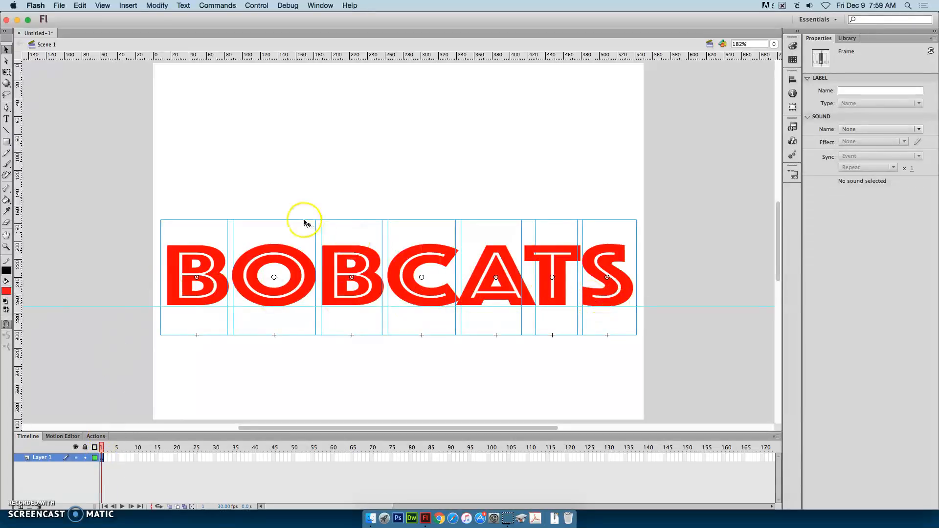
click(284, 209)
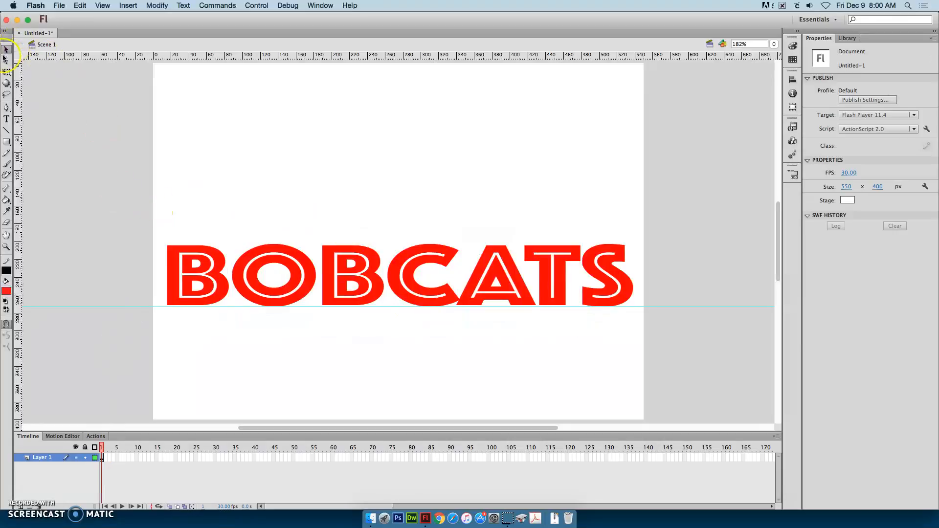
- Select all seven letter symbols on the stage and distribute them to separate layers
drag(147, 231, 261, 278)
drag(371, 303, 701, 302)
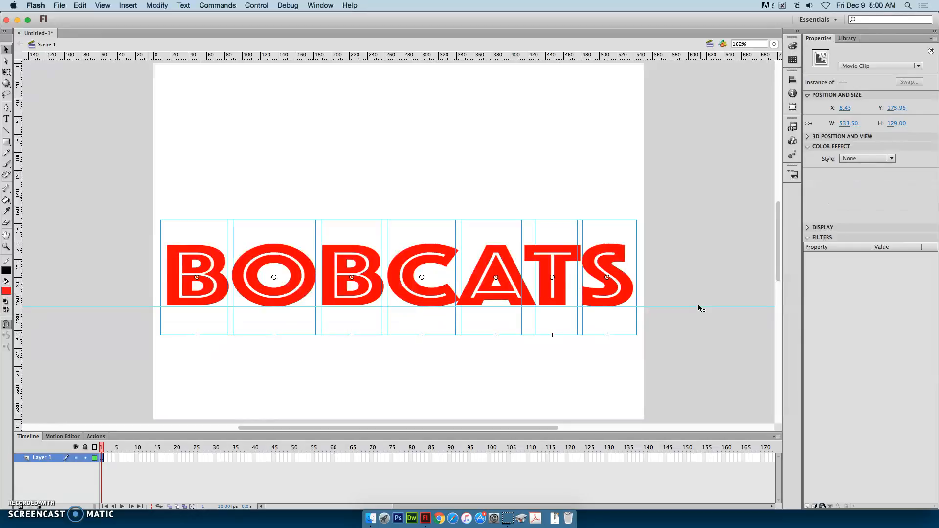
right_click(626, 289)
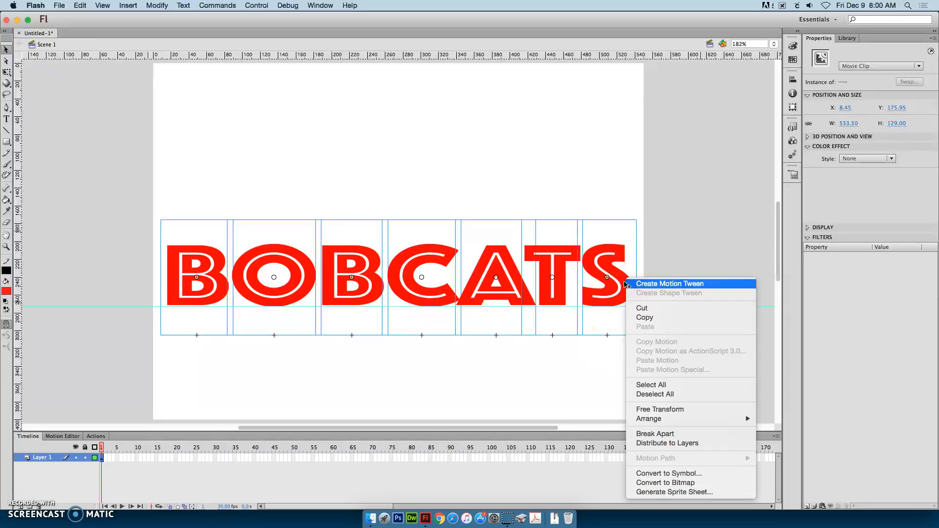
click(657, 445)
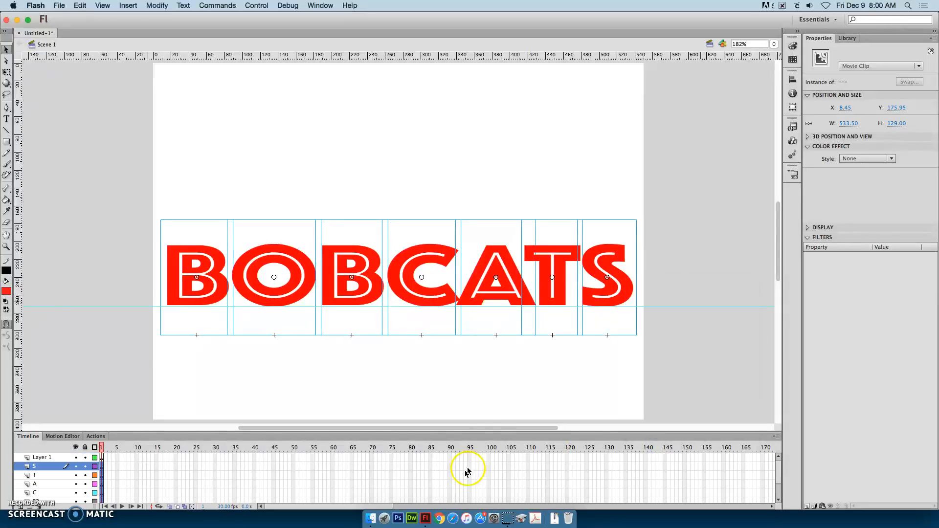
- Enlarge the timeline to show every letter layer and delete the empty Layer 1
drag(492, 433, 497, 400)
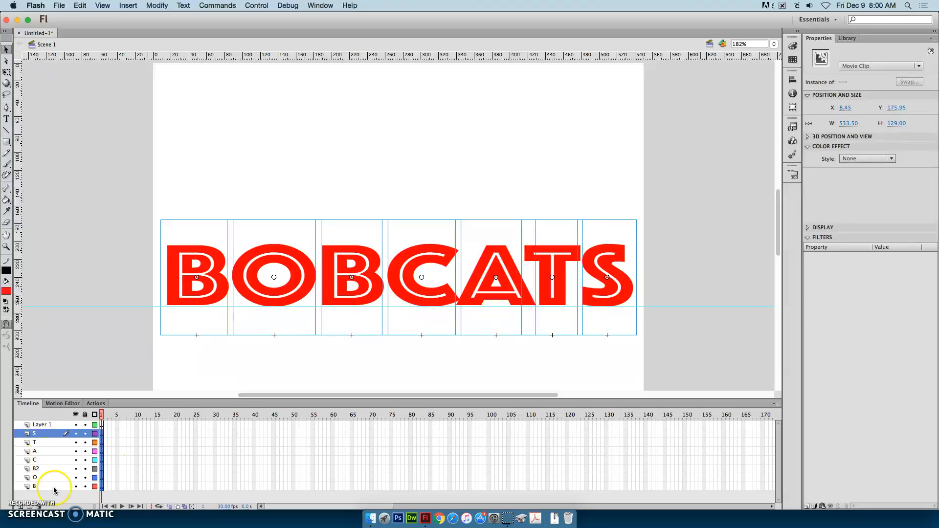
click(49, 425)
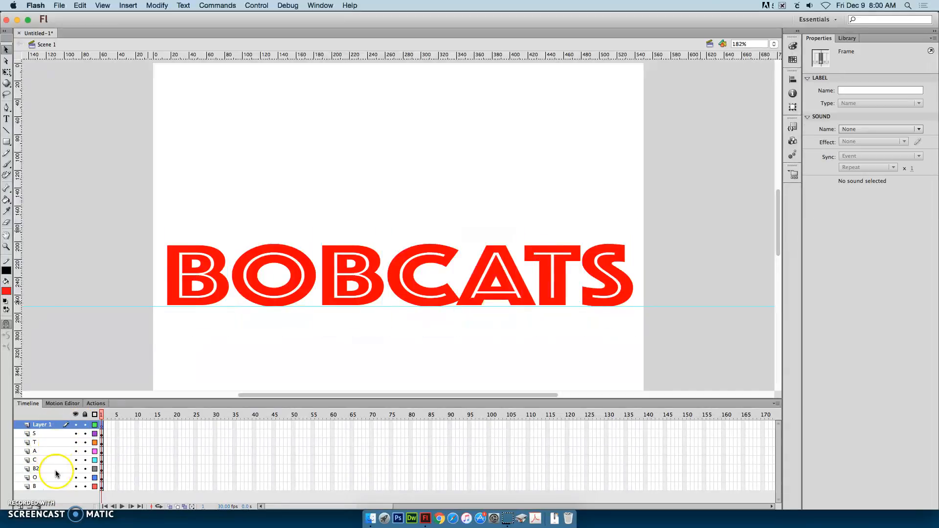
click(38, 509)
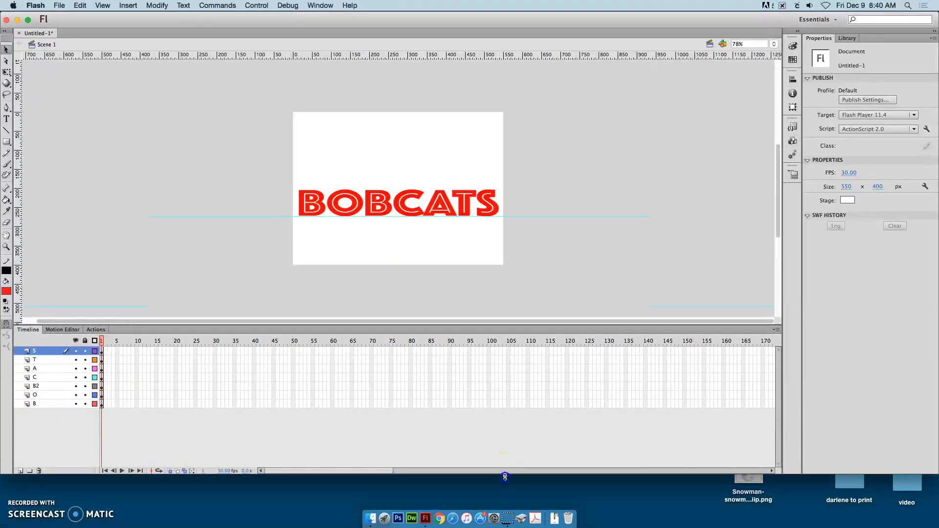
- Enlarge the application window downward and insert a keyframe at frame 31 of the B layer
drag(505, 477, 509, 507)
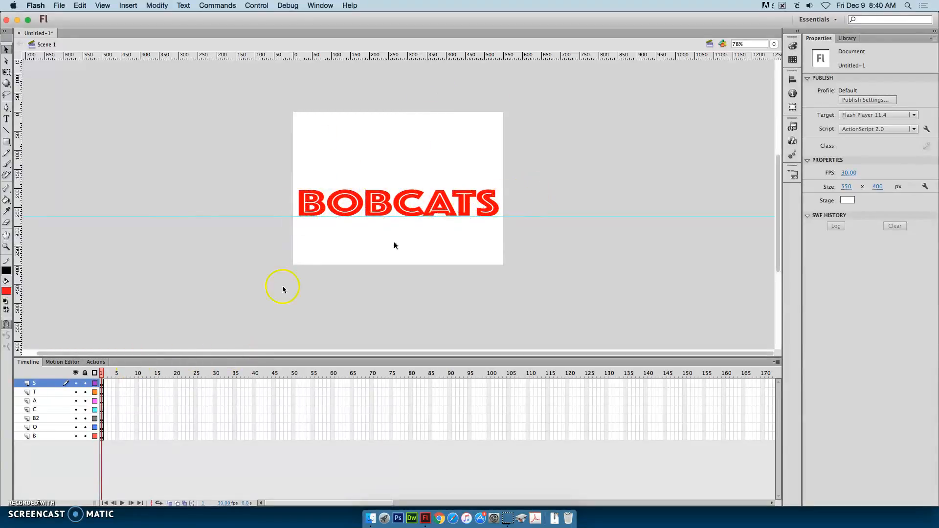
click(218, 436)
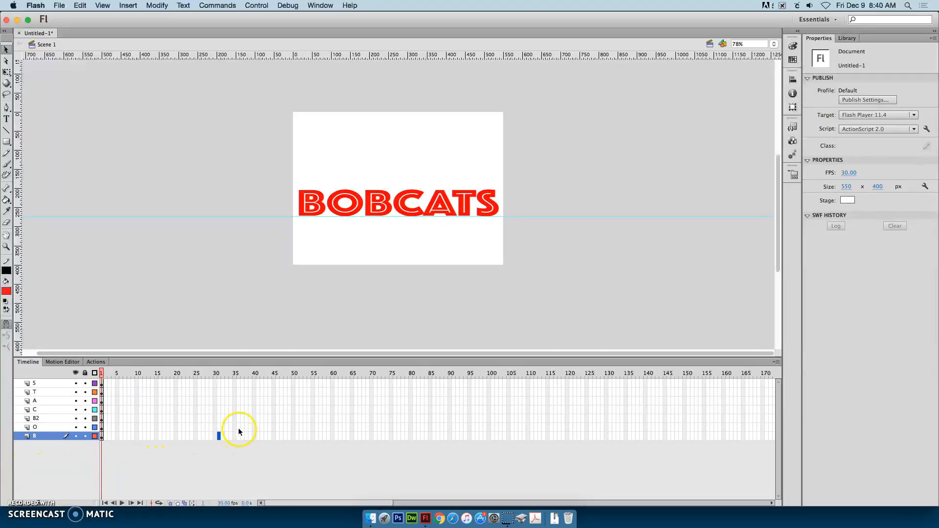
key(F5)
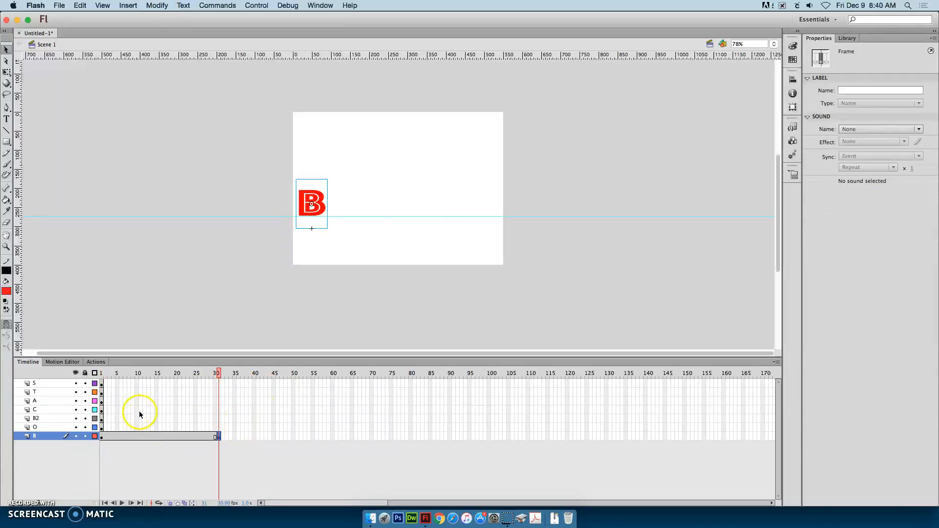
- Create a motion tween on the first B from frame 1 and go to its keyframe at frame 31
click(101, 375)
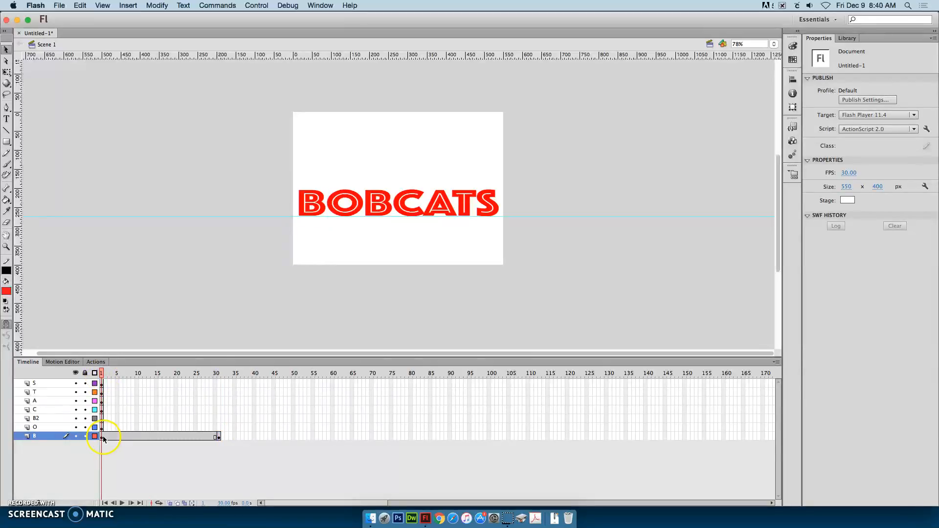
click(314, 198)
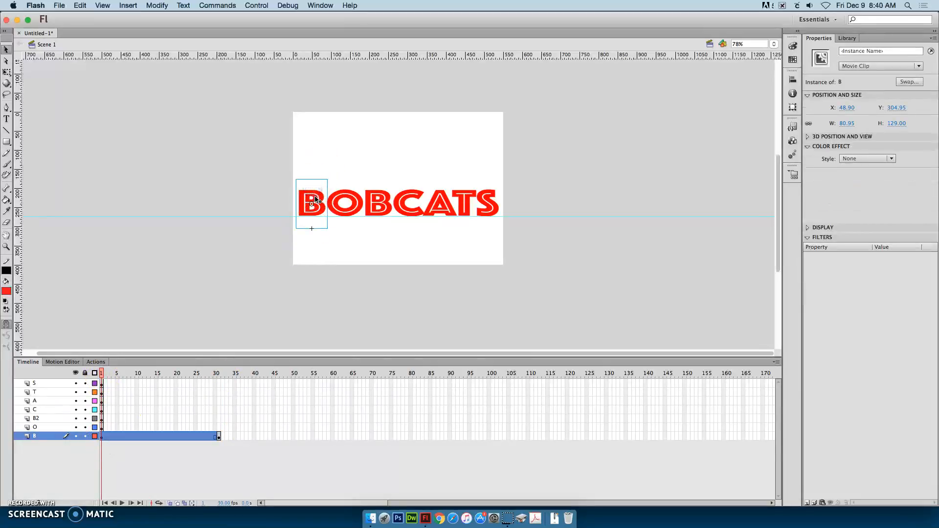
right_click(316, 199)
click(219, 437)
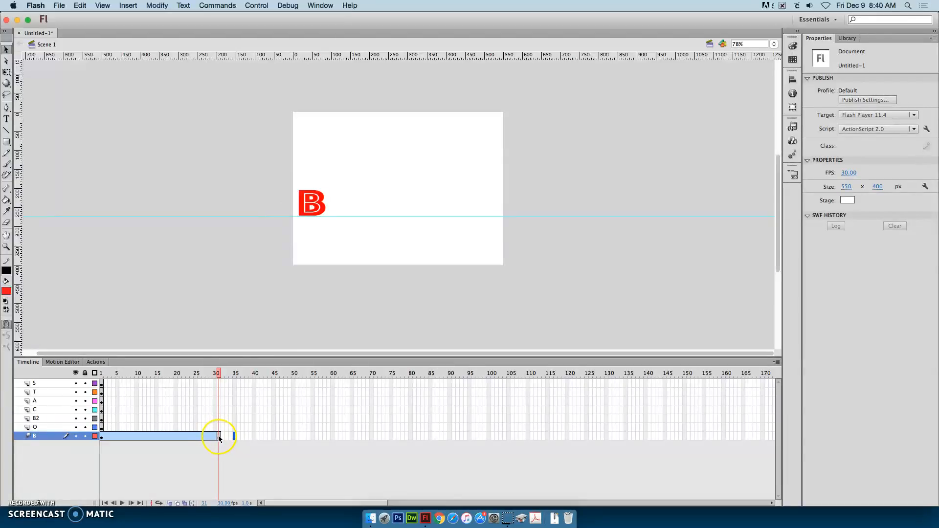
- Insert a keyframe in the first B's motion tween at frame 30 and return to frame 1
click(215, 373)
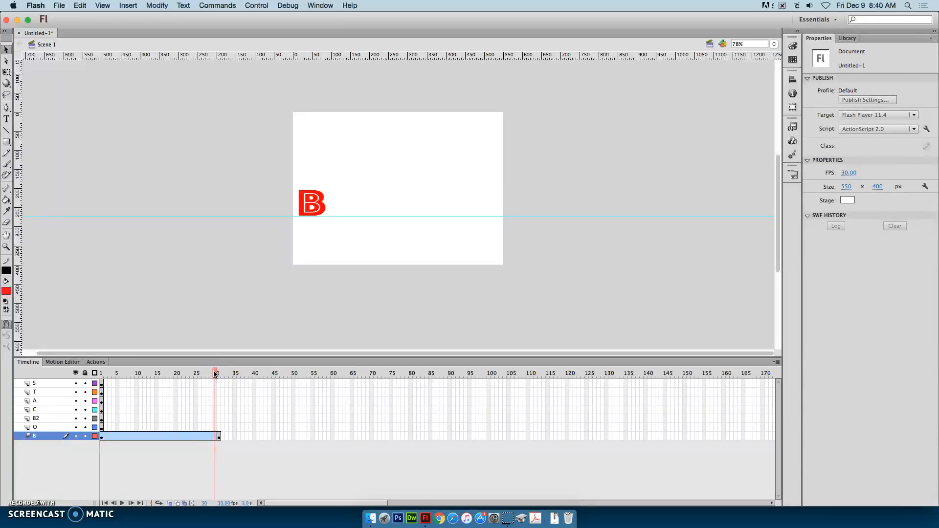
click(320, 205)
click(102, 374)
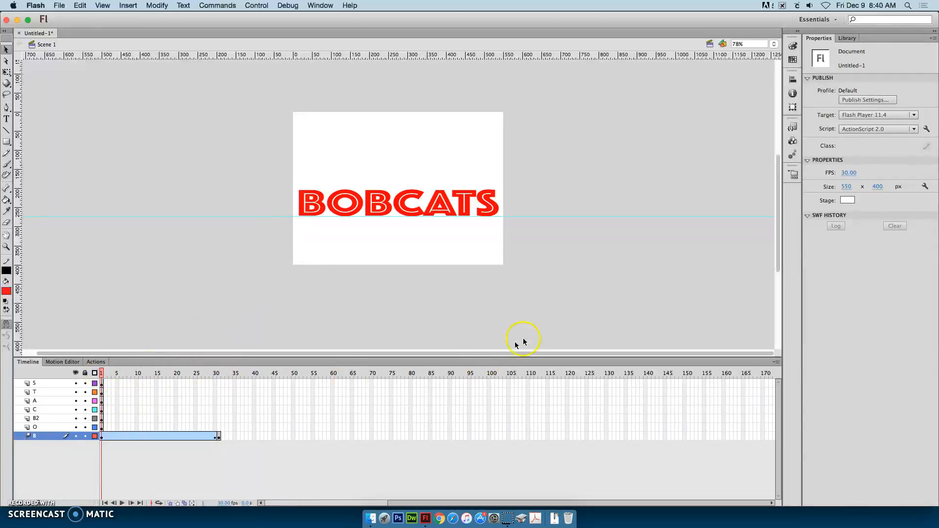
- At frame 1, move the first B straight up until it sits just above the stage, at about Y 3.35
click(317, 205)
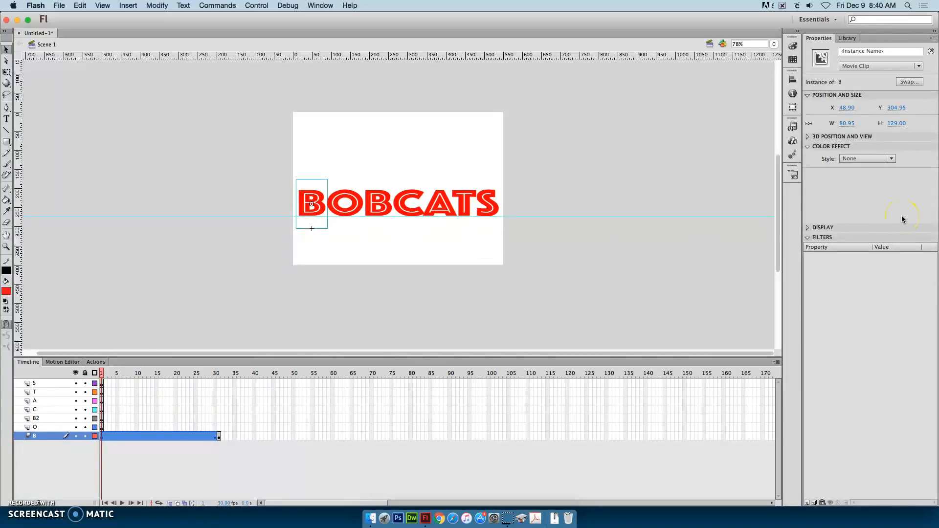
key(shift+Up)
key(shift+Up)
key(shift+Up)
key(shift+Up)
key(shift+Up)
key(shift+Up)
key(shift+Up)
key(shift+Up)
key(shift+Up)
key(shift+Up)
key(shift+Up)
key(shift+Up)
key(shift+Up)
key(shift+Up)
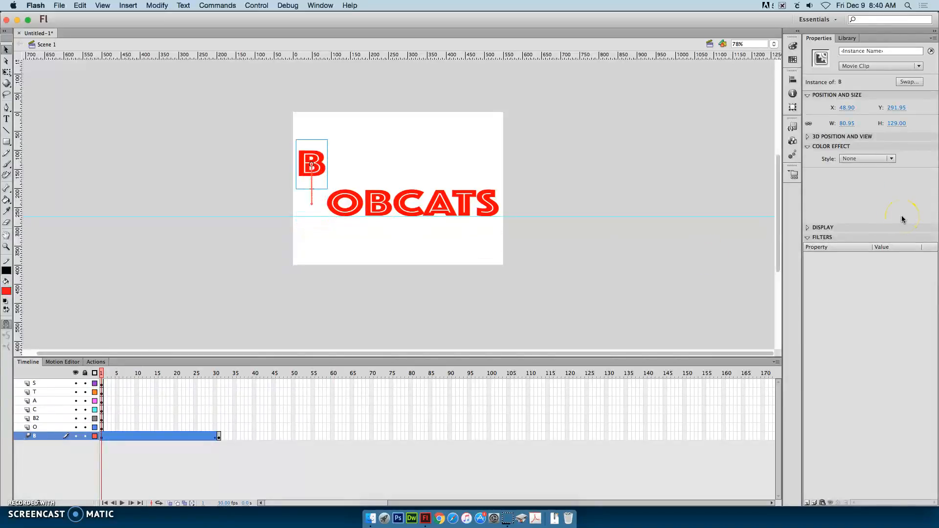
key(shift+Up)
key(shift+Up)
key(shift+Up)
key(shift+Up)
key(shift+Up)
key(shift+Up)
key(shift+Up)
key(shift+Up)
key(shift+Up)
key(shift+Up)
key(shift+Up)
key(shift+Up)
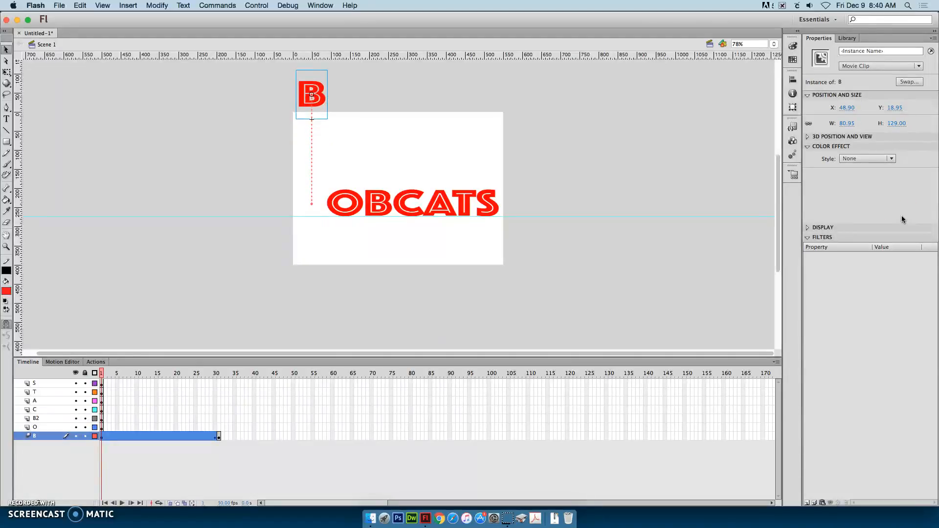
key(shift+Up)
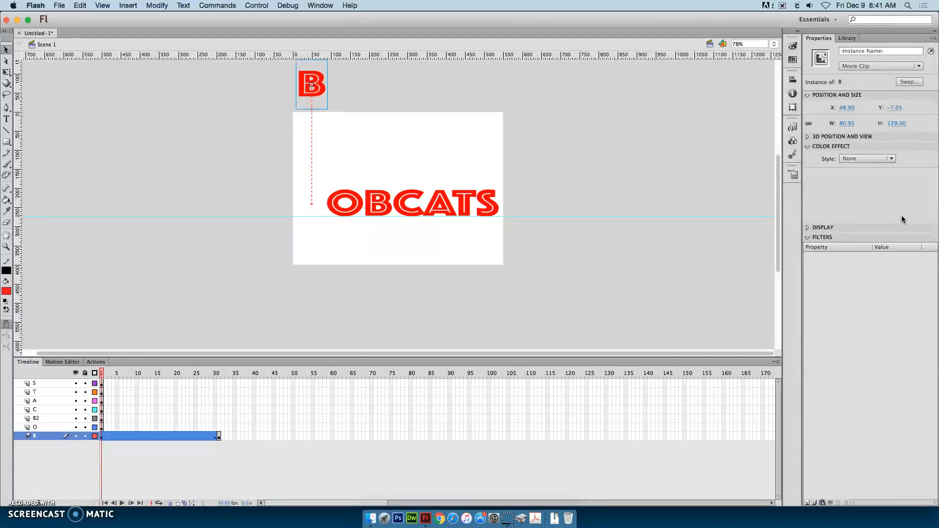
key(shift+Down)
key(Up)
key(Up)
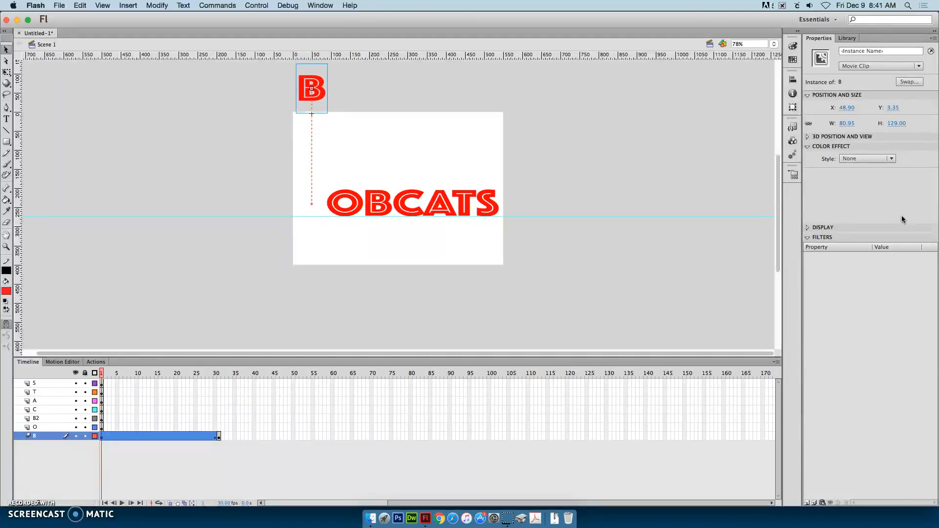
- Nudge the B's start position up to Y 0.10 so its bounding box meets the stage's upper edge, and preview the tween
key(super+equal)
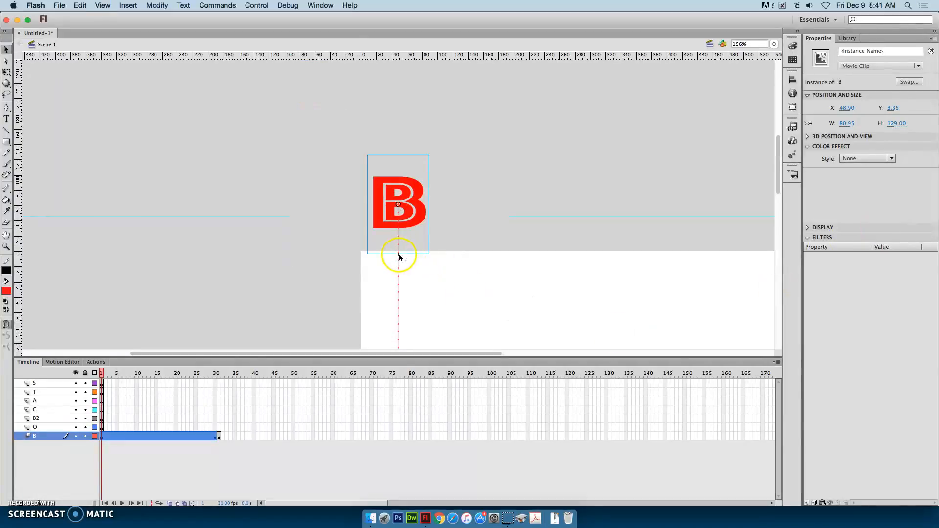
key(Up)
key(Up)
key(Up)
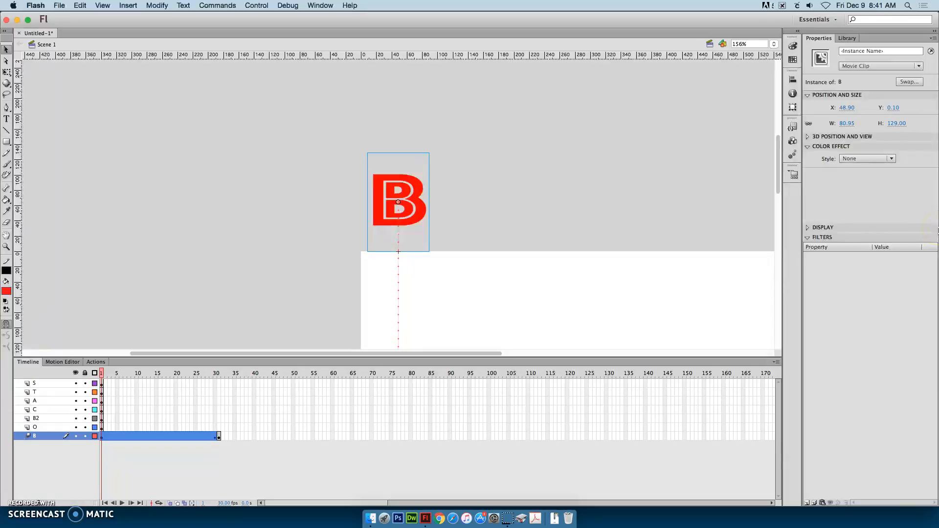
click(774, 44)
click(775, 53)
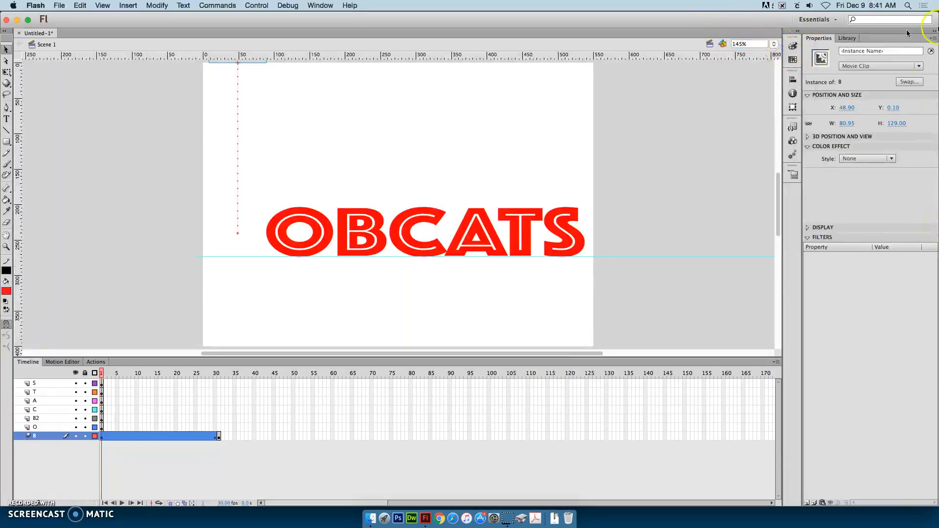
key(Return)
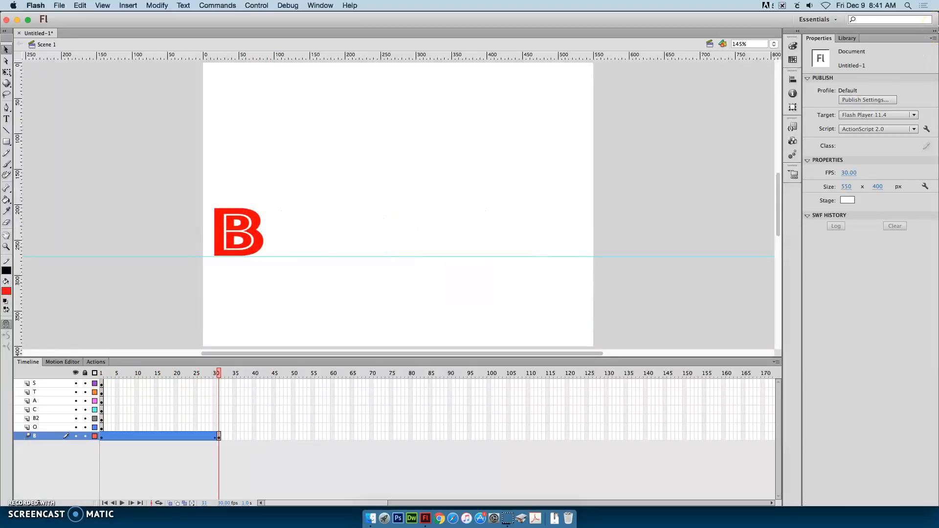
- Select the B's tween, show its motion properties and add Bounce In to its available eases
click(157, 435)
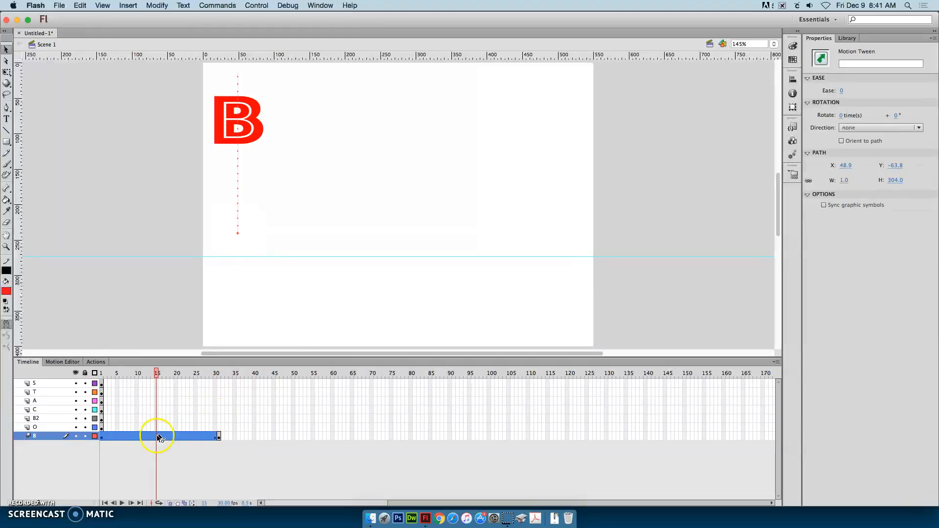
click(164, 450)
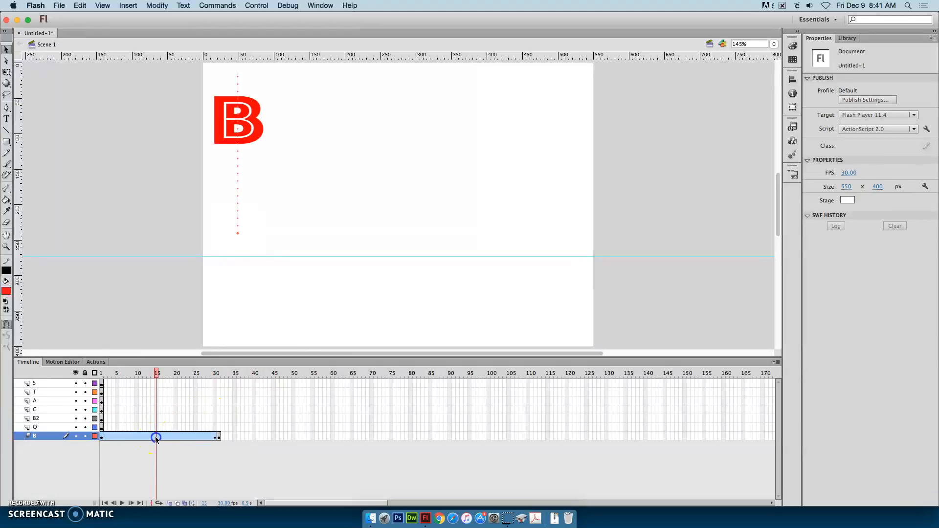
click(155, 437)
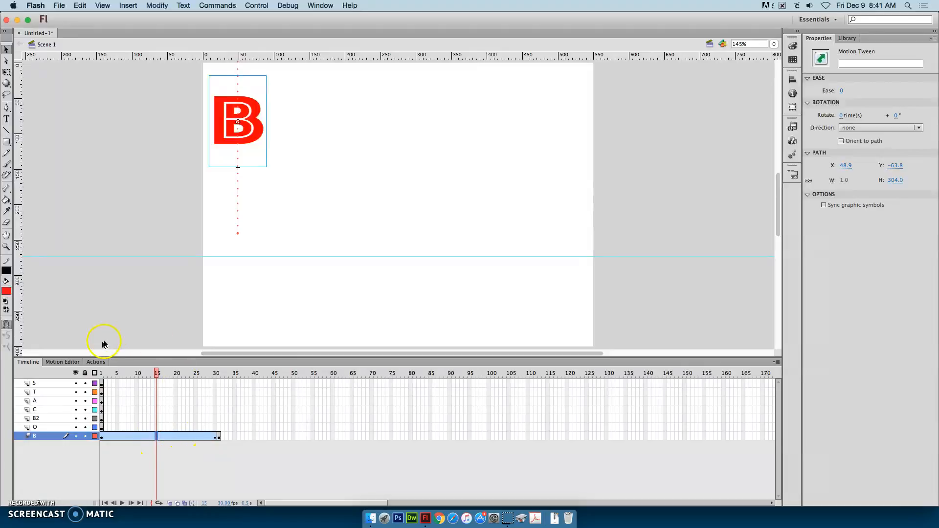
click(67, 362)
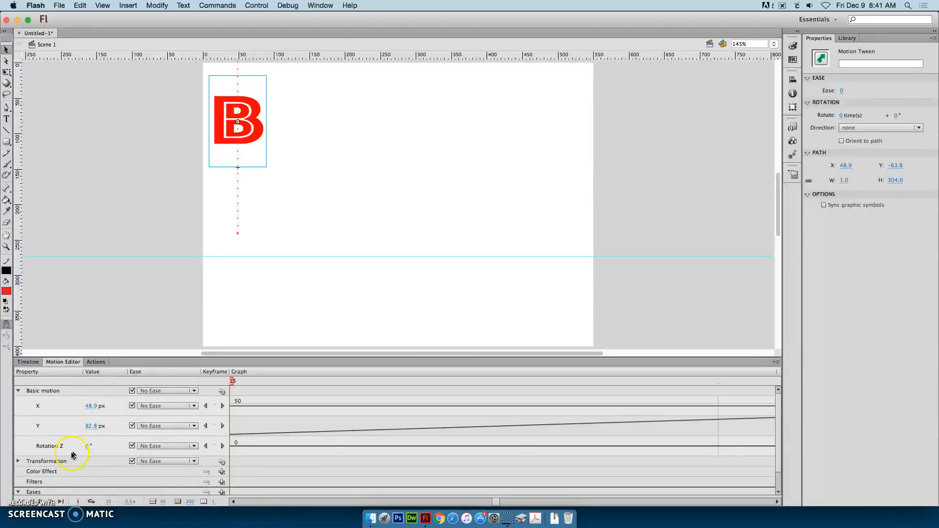
click(17, 392)
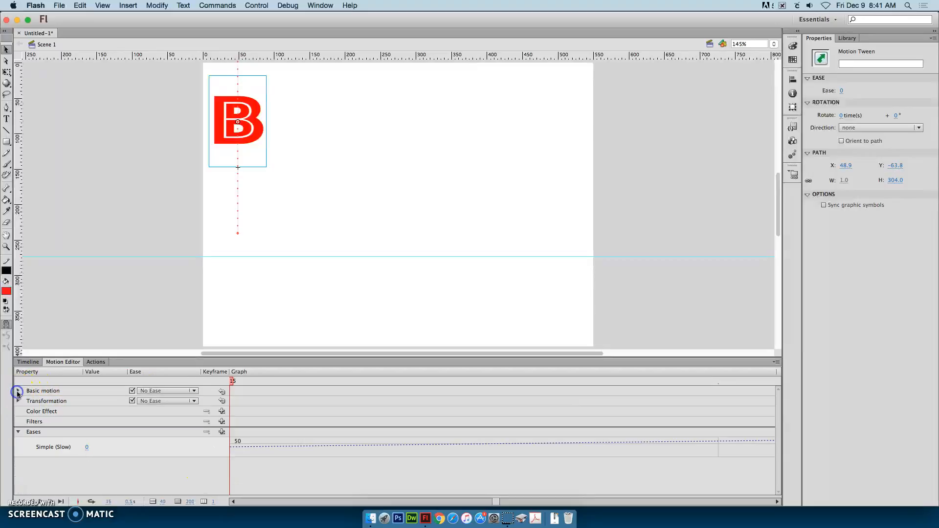
click(18, 433)
click(18, 433)
click(222, 433)
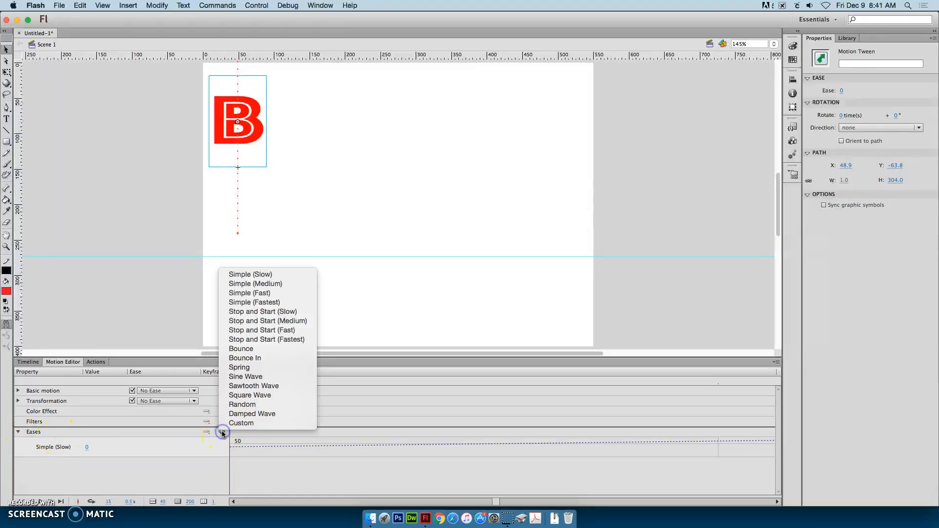
click(252, 360)
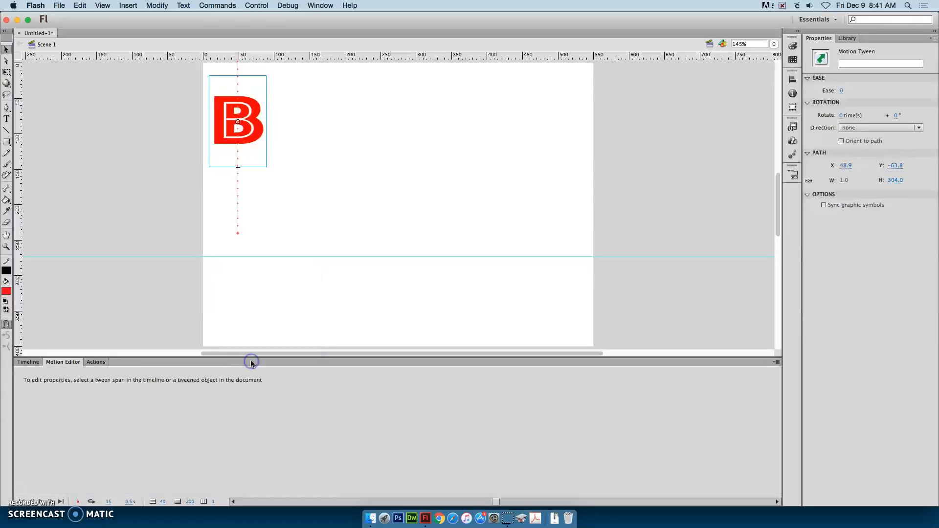
- Apply the 2-Bounce In ease to the B tween's basic motion and play the animation
click(18, 433)
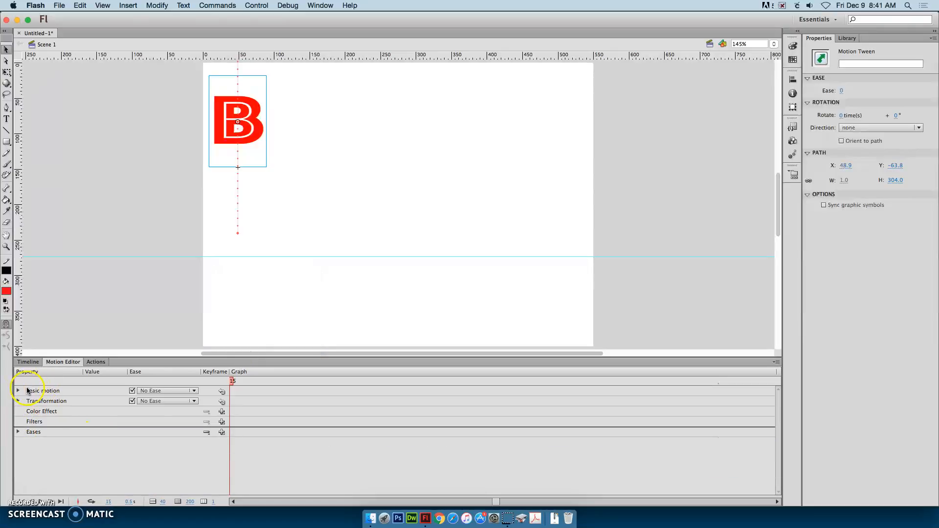
click(18, 390)
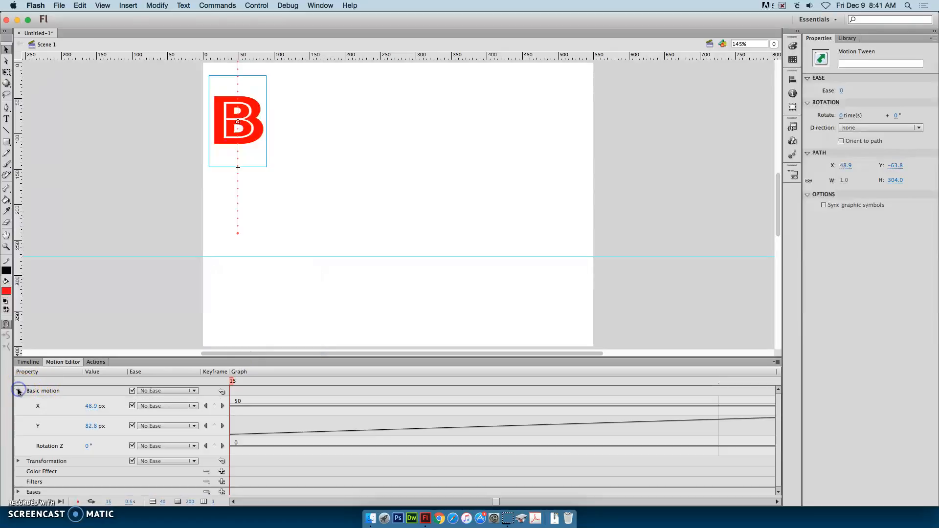
click(155, 392)
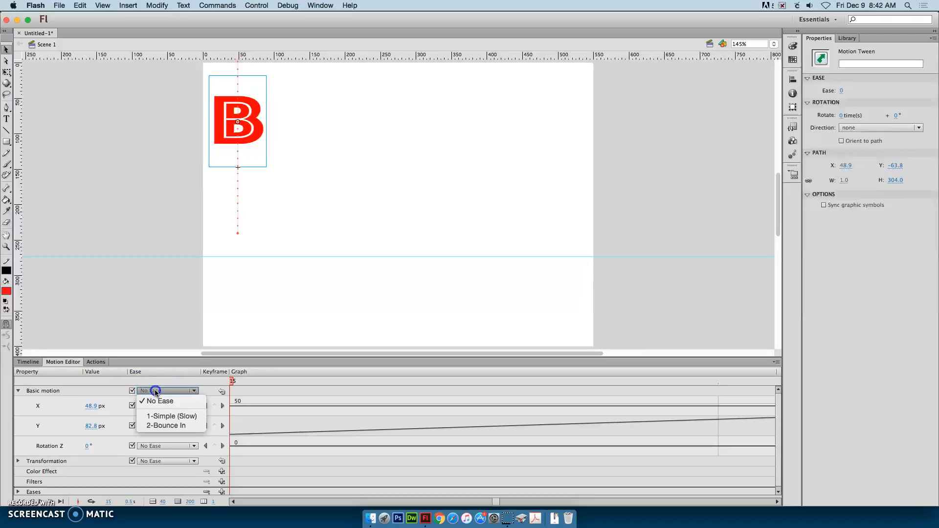
click(167, 426)
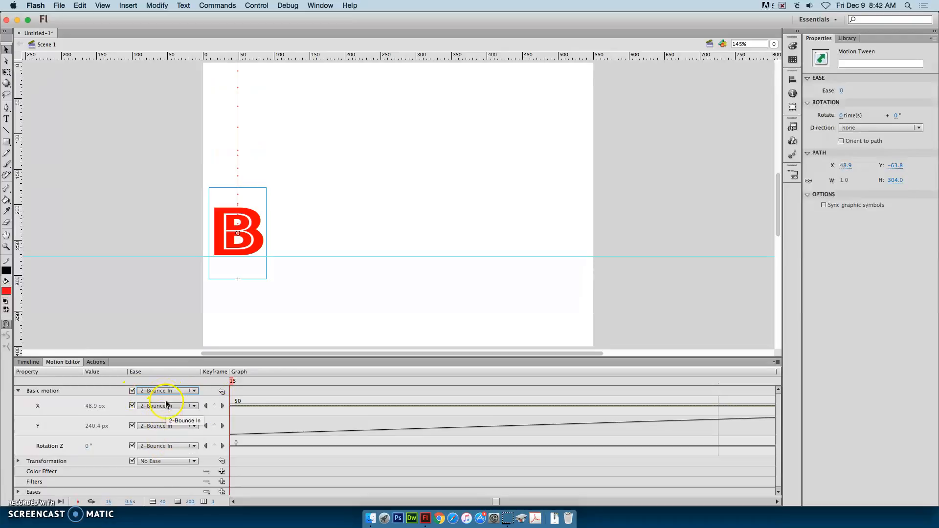
click(20, 392)
click(25, 362)
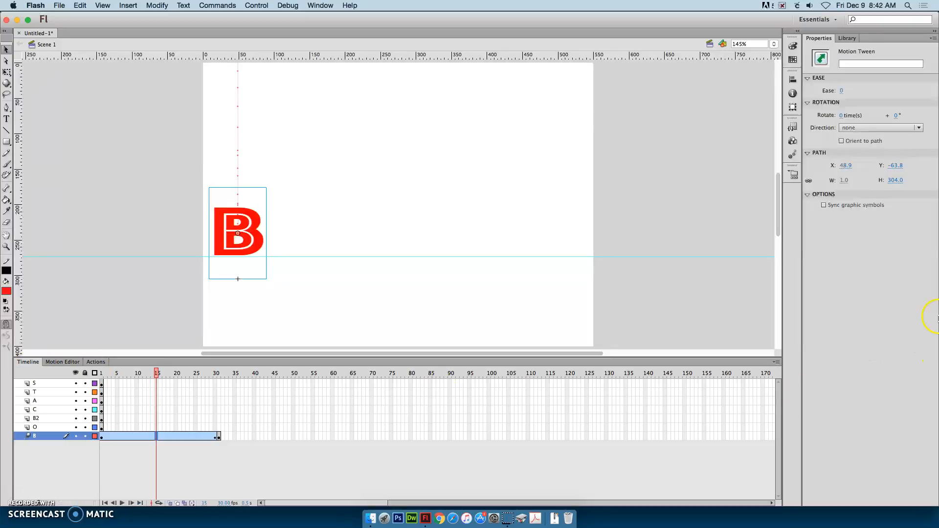
key(Return)
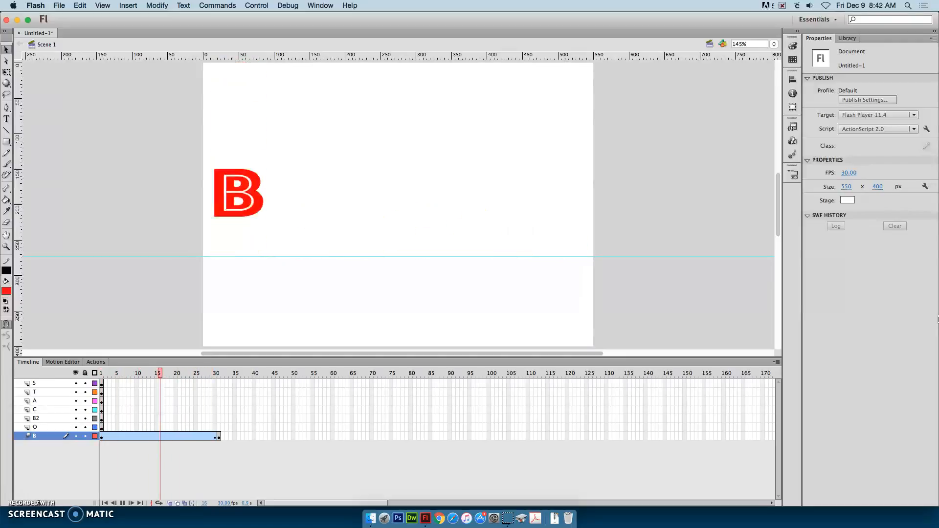
- Create a second motion tween on the B at frame 31 and extend its span to frame 45
click(395, 401)
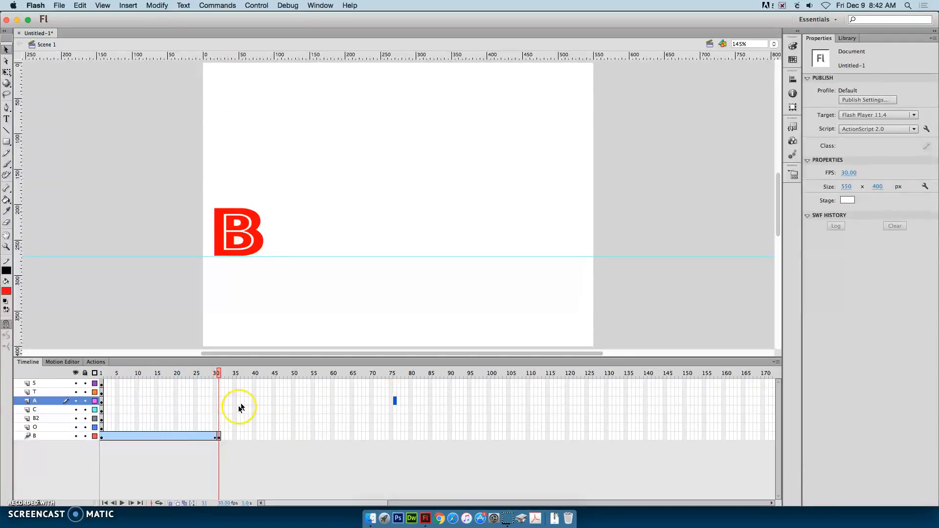
click(219, 436)
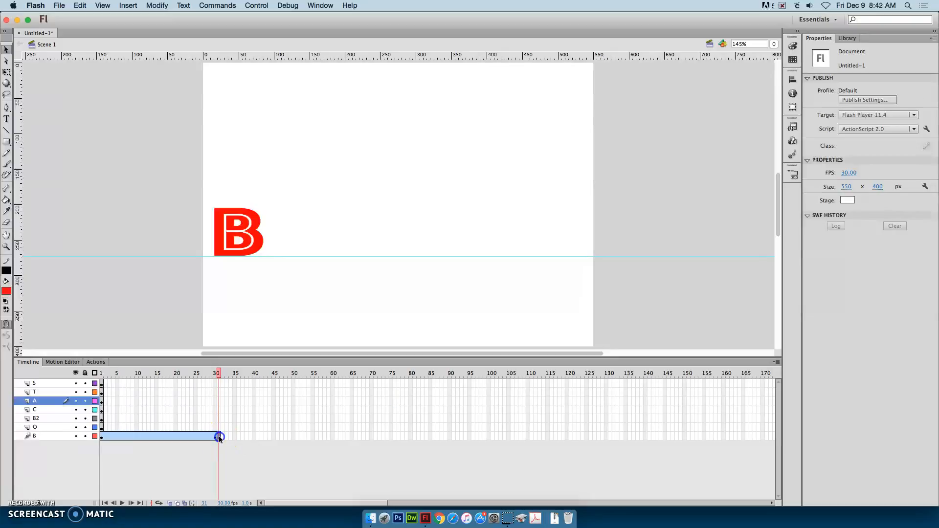
click(769, 44)
click(576, 160)
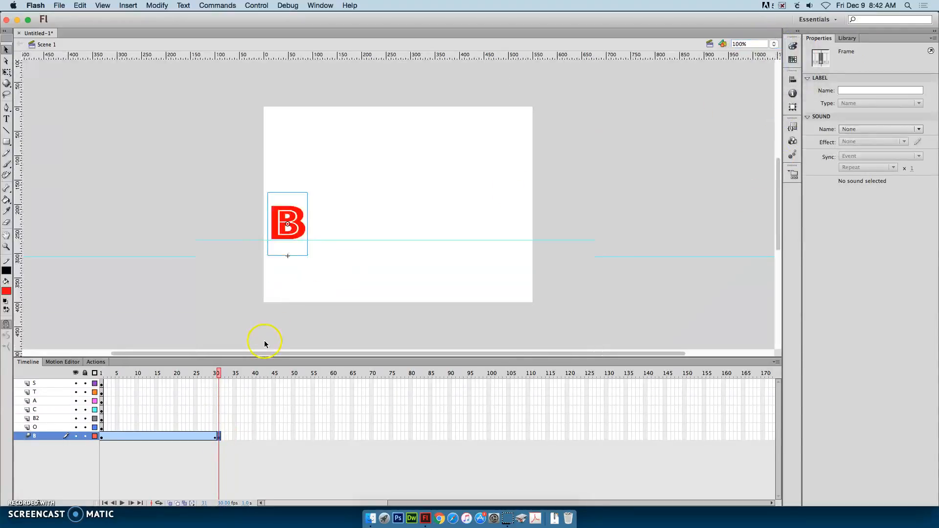
click(301, 236)
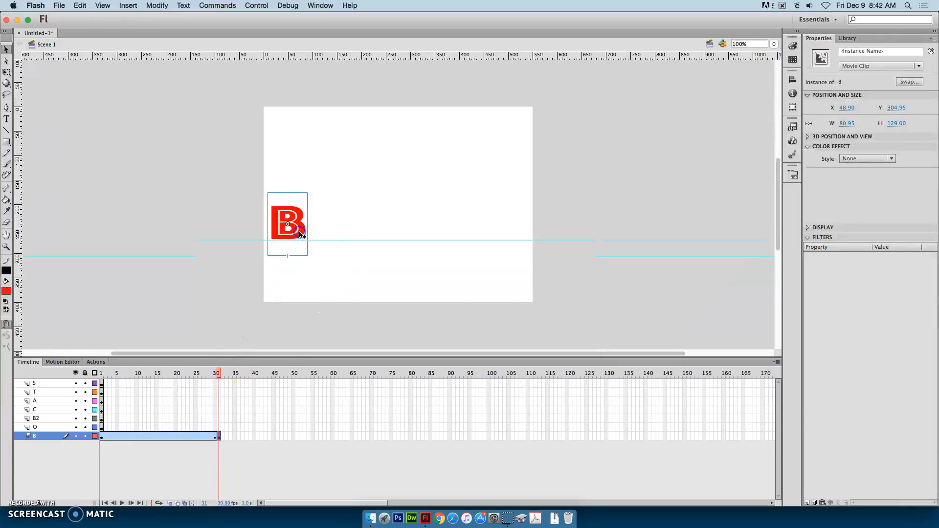
right_click(301, 235)
click(334, 165)
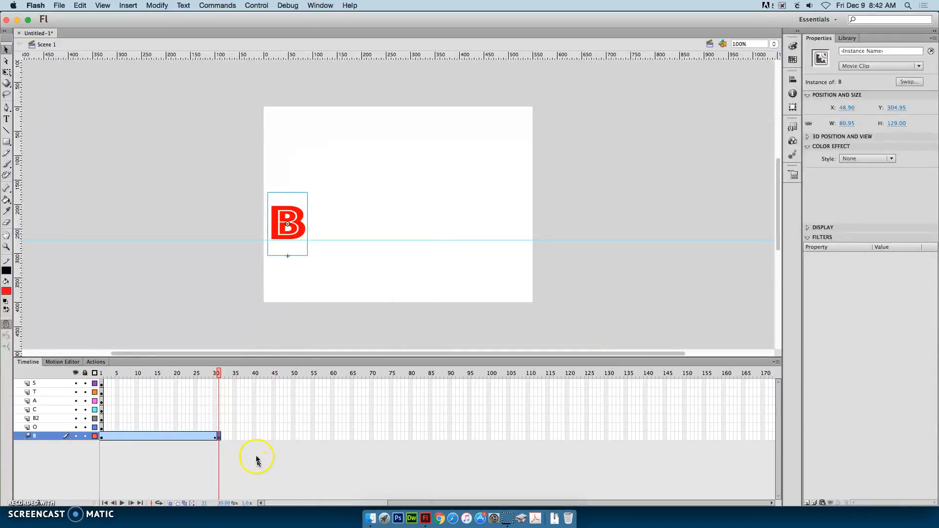
click(274, 435)
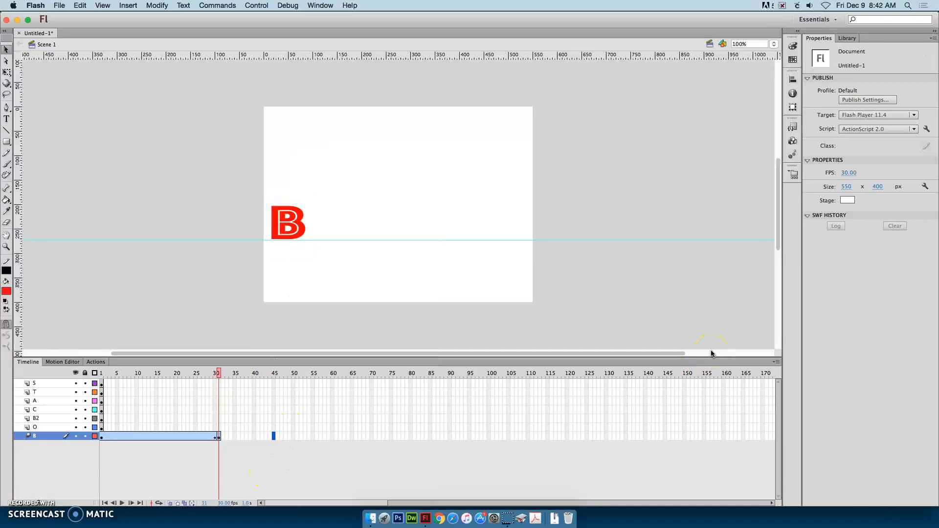
key(F5)
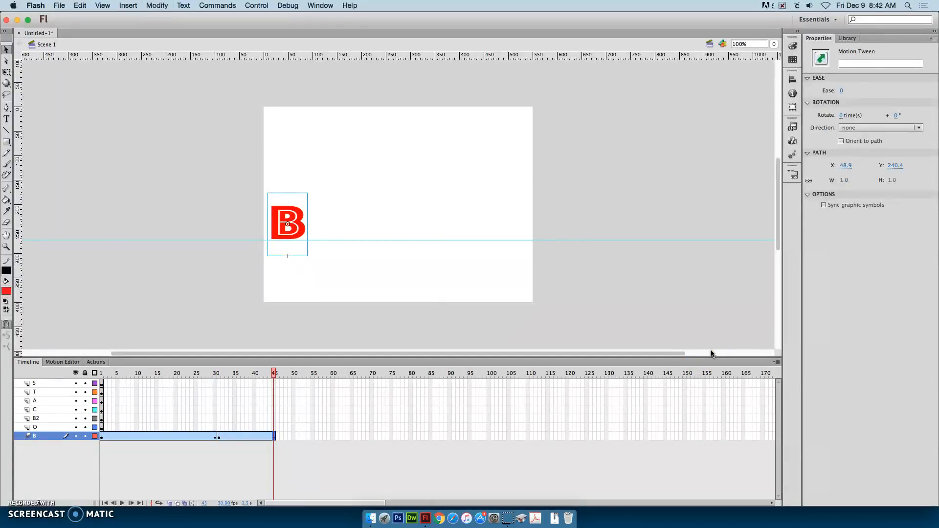
- At frame 45, move the B straight down about 224 px to just below the stage, and scrub back to frame 1
key(shift+Down)
key(shift+Down)
key(shift+Down)
key(shift+Down)
key(shift+Down)
key(shift+Down)
key(shift+Down)
key(shift+Down)
key(shift+Down)
key(shift+Down)
key(shift+Down)
key(shift+Down)
key(shift+Down)
key(shift+Down)
key(shift+Down)
key(shift+Down)
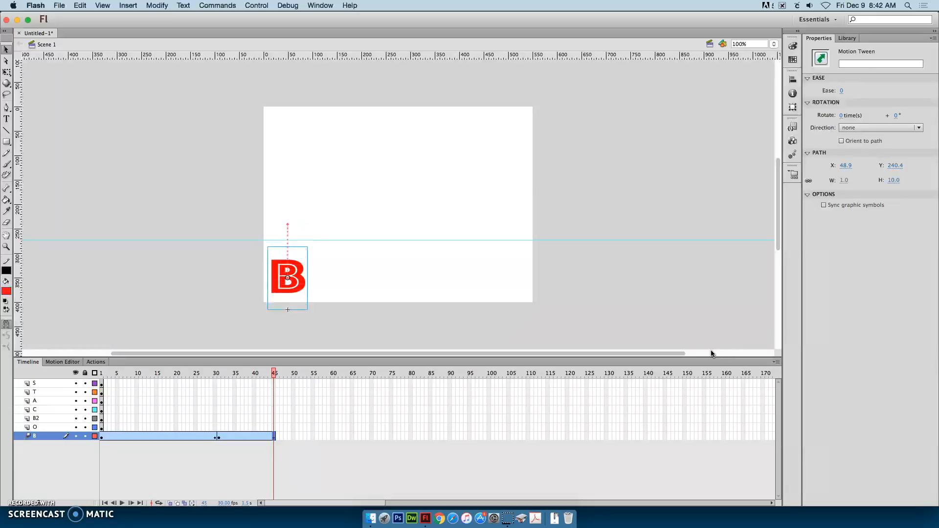
key(shift+Down)
key(shift+Down)
key(shift+Down)
key(shift+Down)
key(shift+Down)
key(shift+Down)
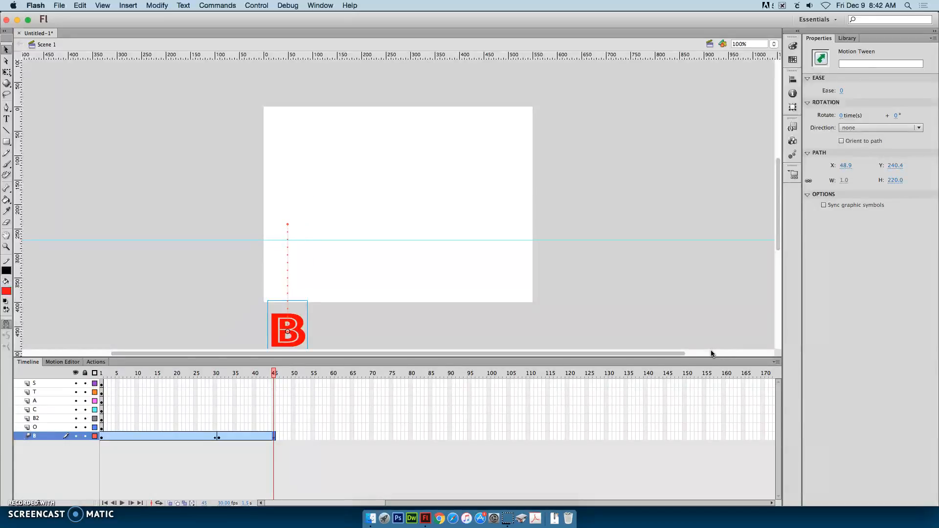
key(Down)
key(Down)
key(Down)
key(Down)
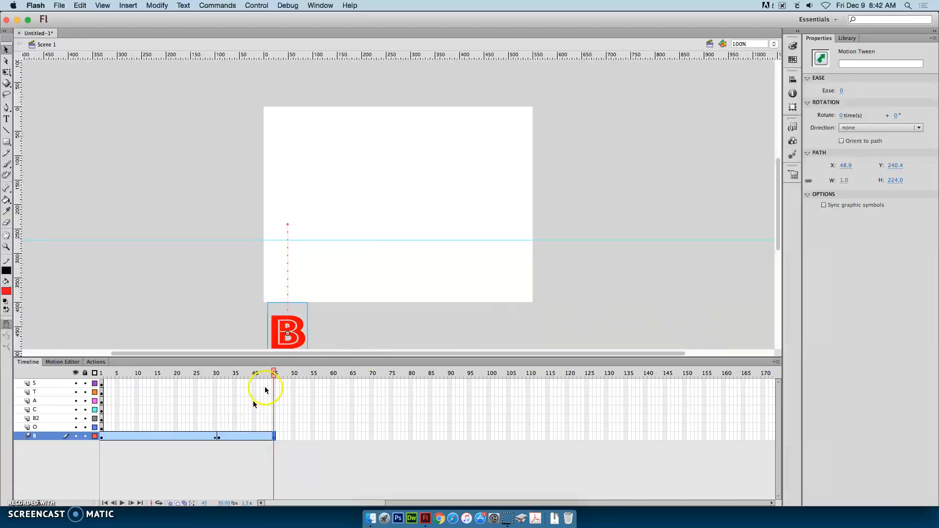
drag(274, 373, 91, 373)
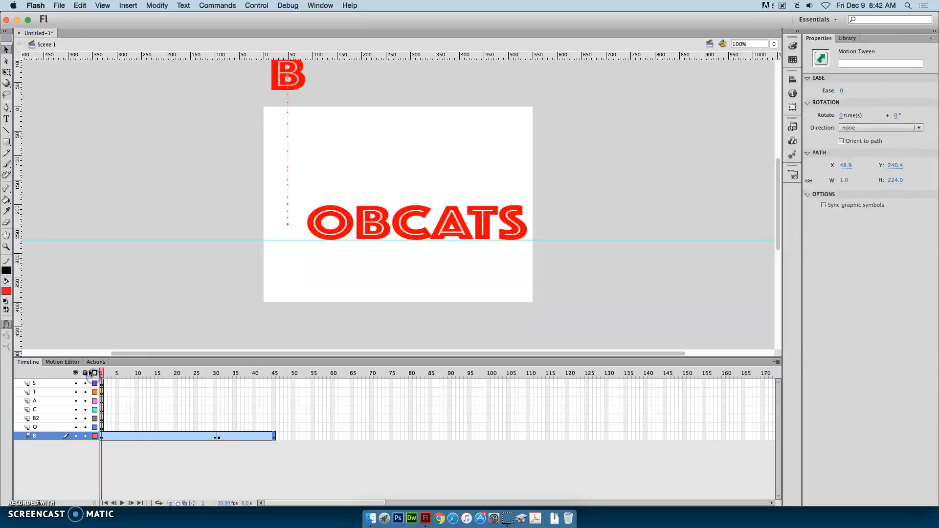
- Set the B's second tween to rotate 1 time counterclockwise and play the animation from frame 1
key(Return)
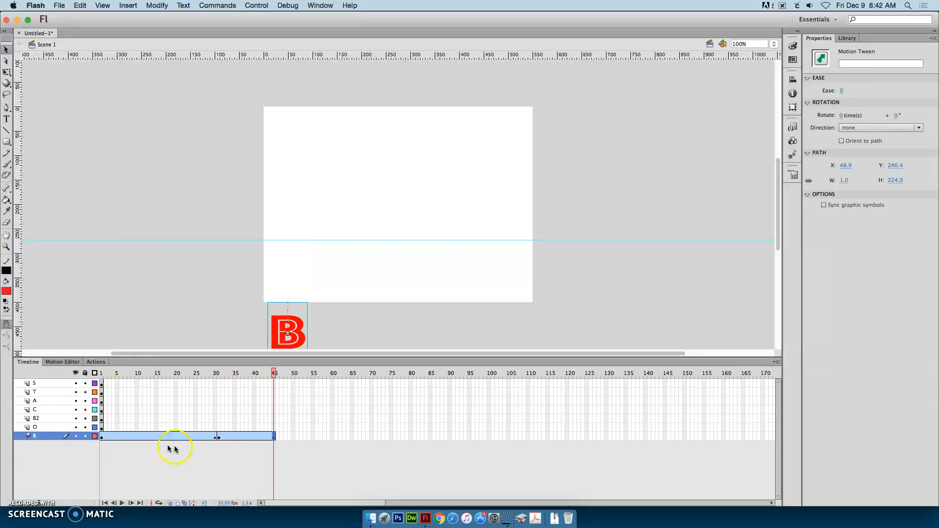
click(247, 437)
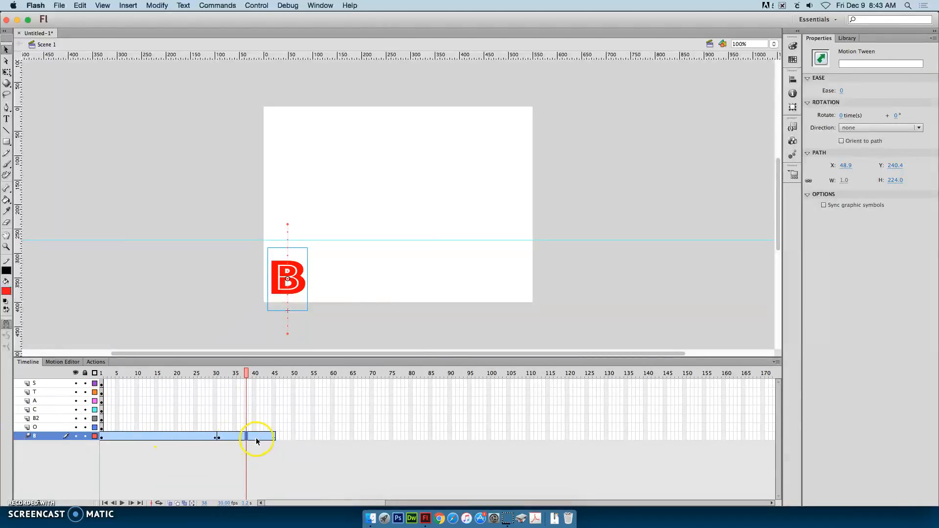
click(845, 116)
text(1)
click(863, 129)
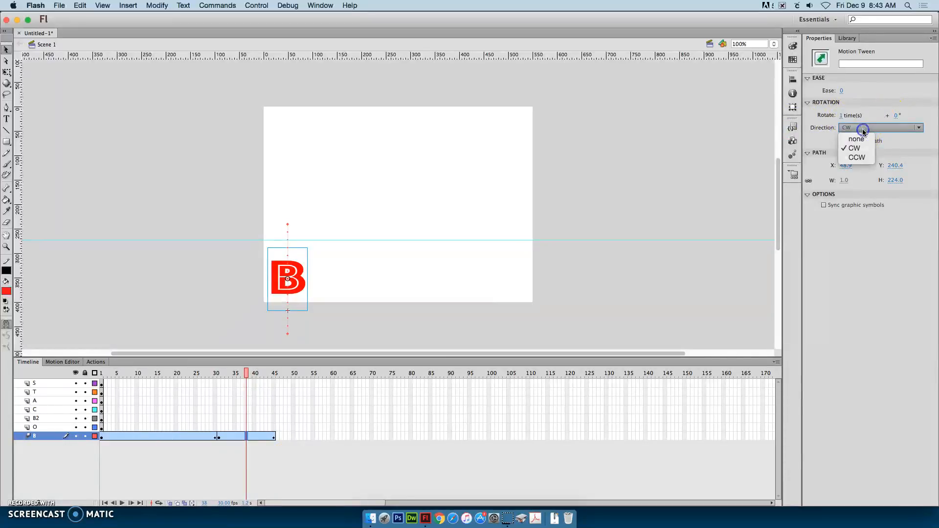
click(859, 160)
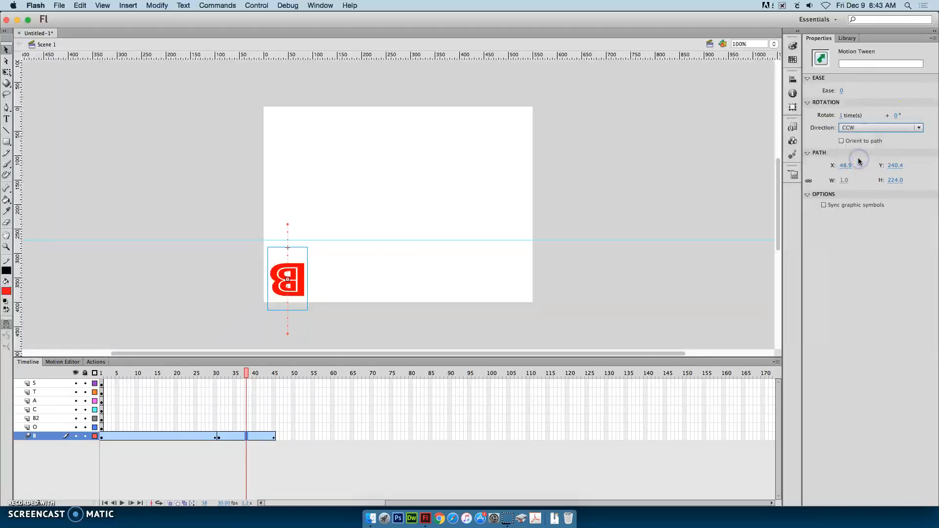
click(103, 375)
key(Return)
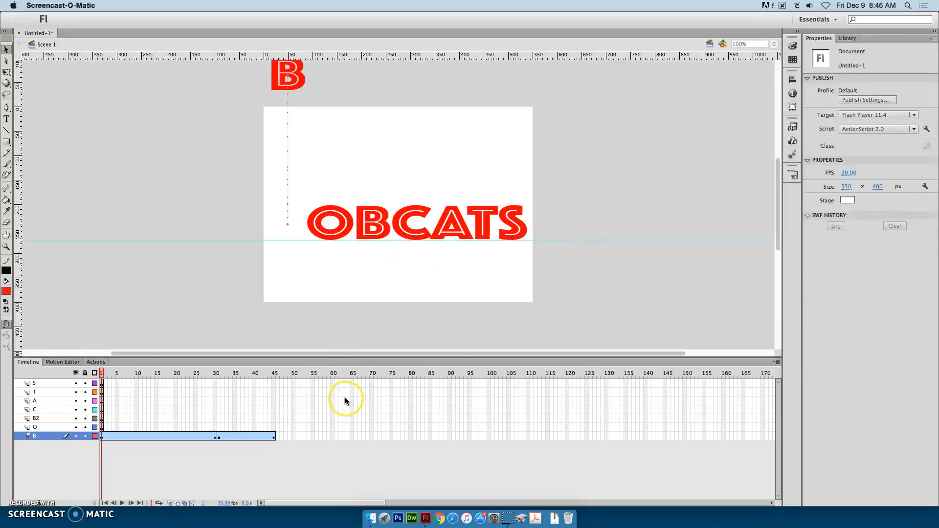
- Insert keyframes at frame 31 on the S, T, A, C, B2 and O layers and check frames 1 and 31
click(218, 383)
drag(219, 383, 218, 427)
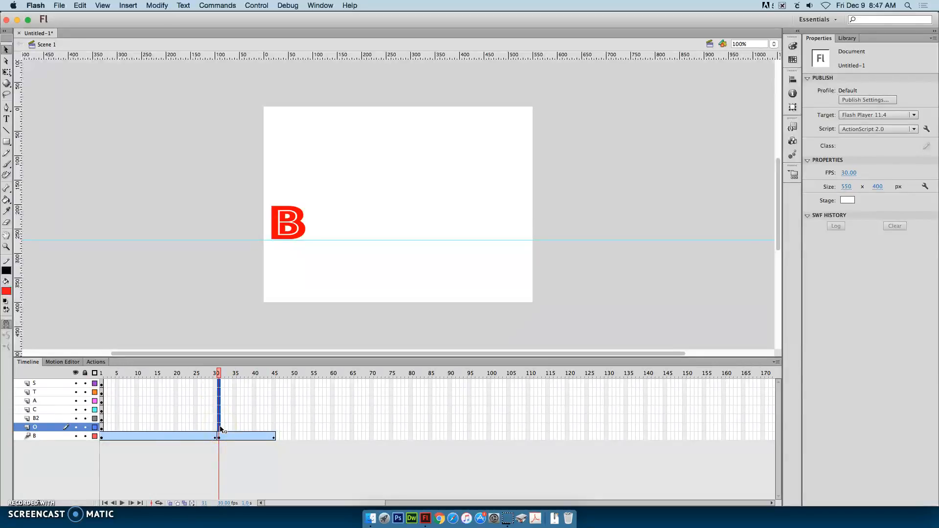
key(F6)
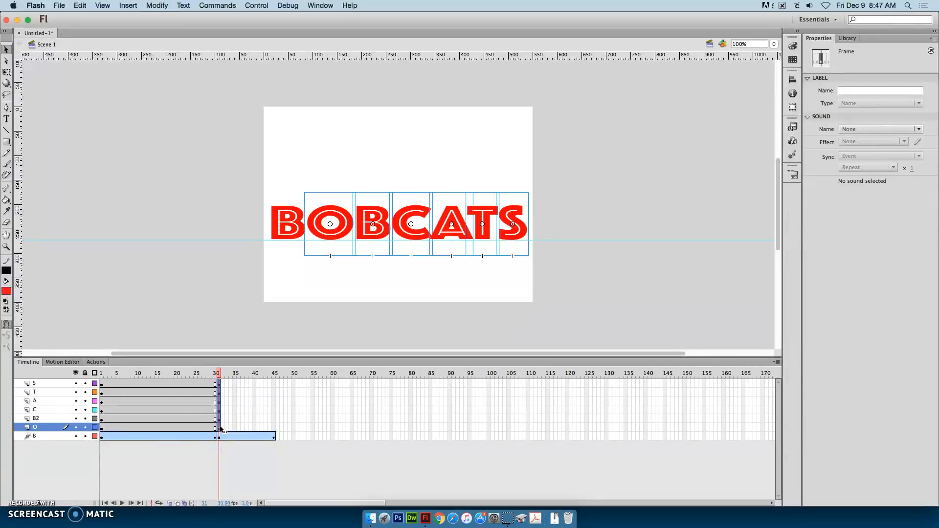
click(101, 374)
click(220, 373)
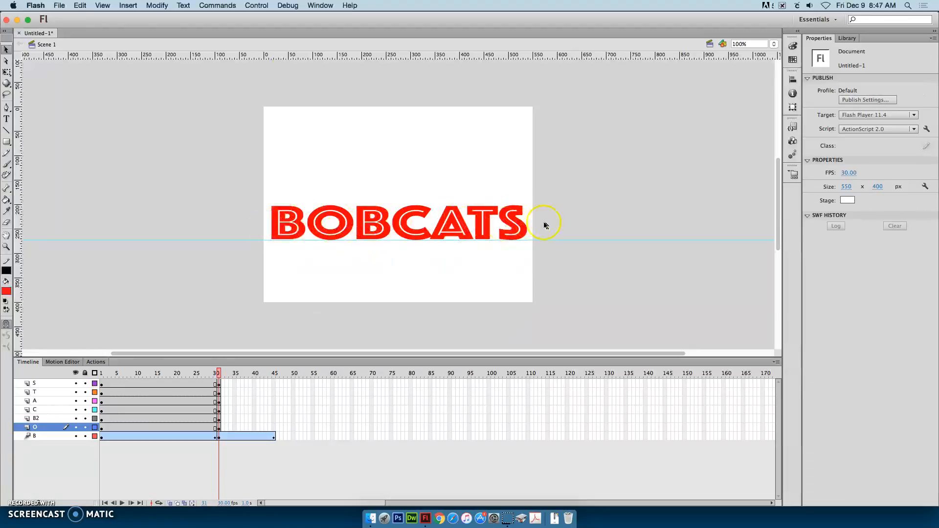
- At frame 1, move the letters OBCATS together straight up above the stage to Y -128.05, level with the B
click(102, 374)
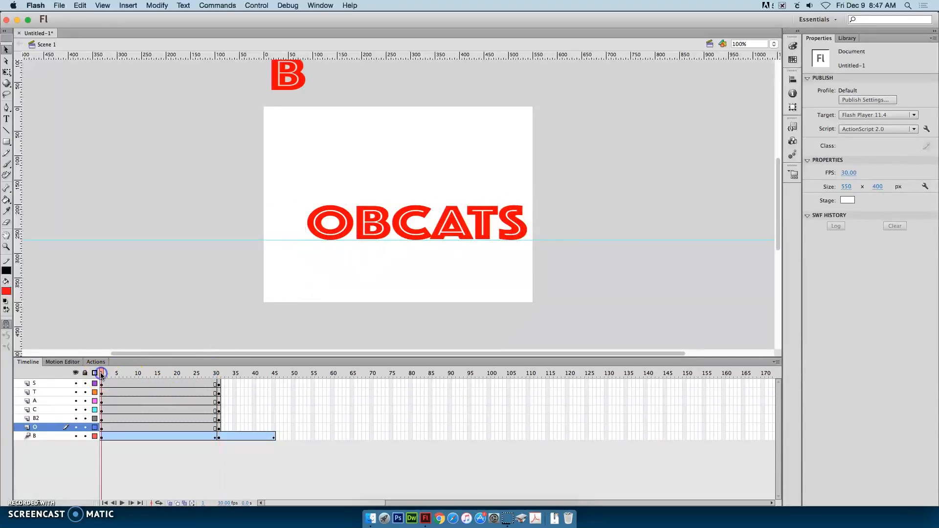
drag(551, 233, 311, 221)
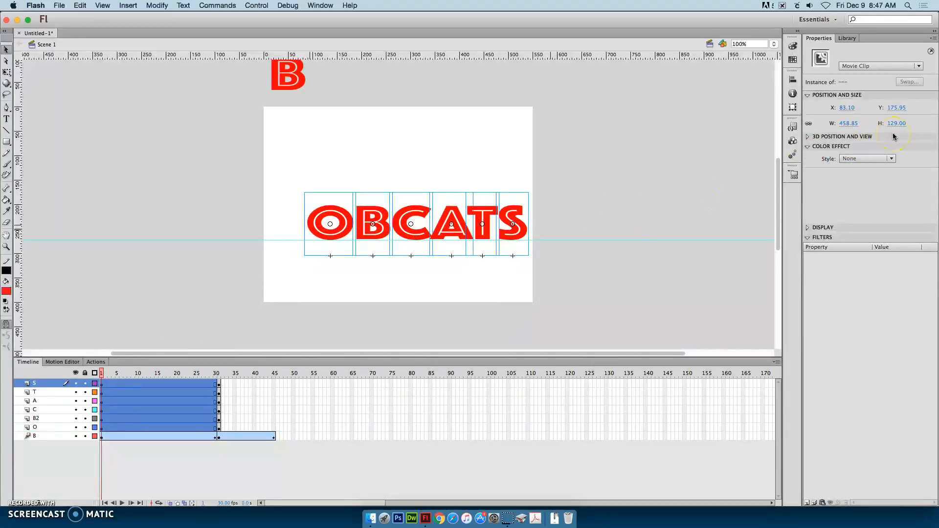
key(shift+Up)
key(shift+Up)
key(shift+Up)
key(shift+Up)
key(shift+Up)
key(shift+Up)
key(shift+Up)
key(shift+Up)
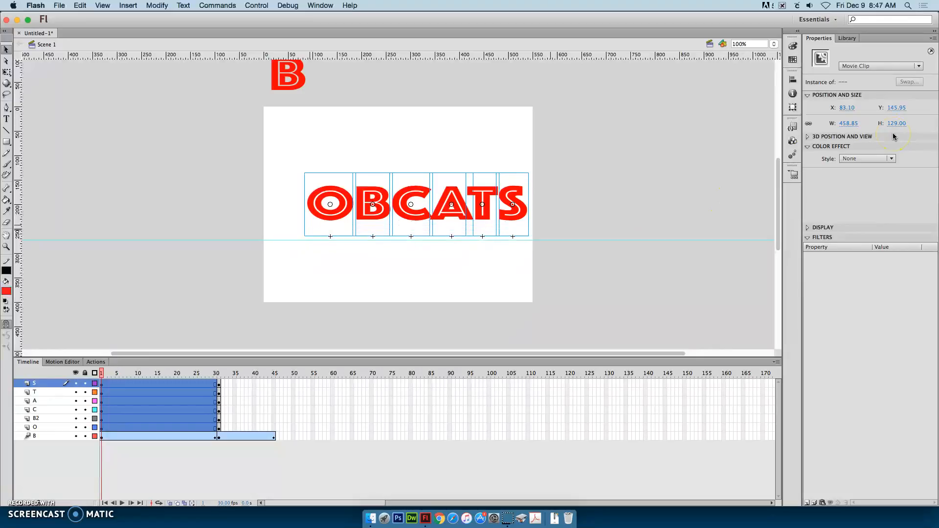
key(shift+Up)
key(shift+Up)
key(shift+Up)
key(shift+Up)
key(shift+Up)
key(shift+Up)
key(shift+Up)
key(shift+Up)
key(shift+Up)
key(shift+Up)
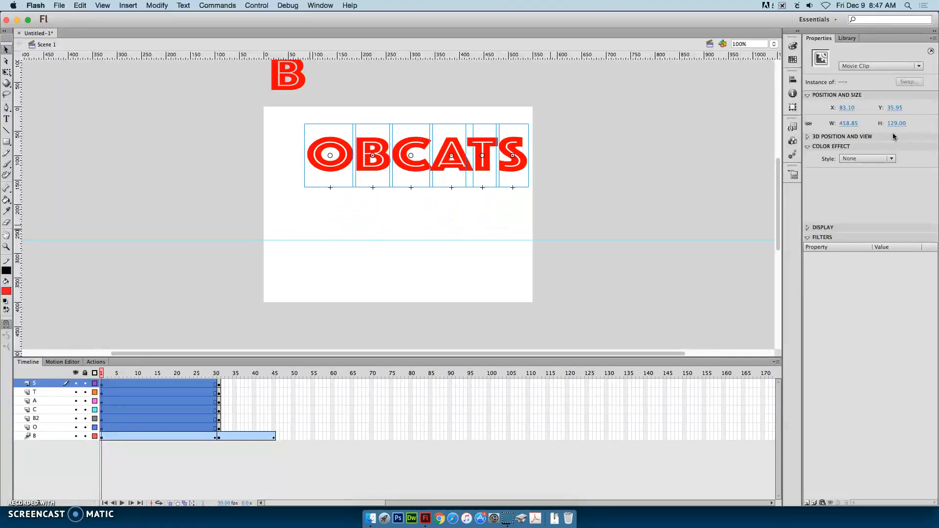
key(shift+Up)
key(shift+Up)
key(shift+Up)
key(shift+Up)
key(shift+Up)
key(shift+Up)
key(shift+Up)
key(shift+Up)
key(shift+Up)
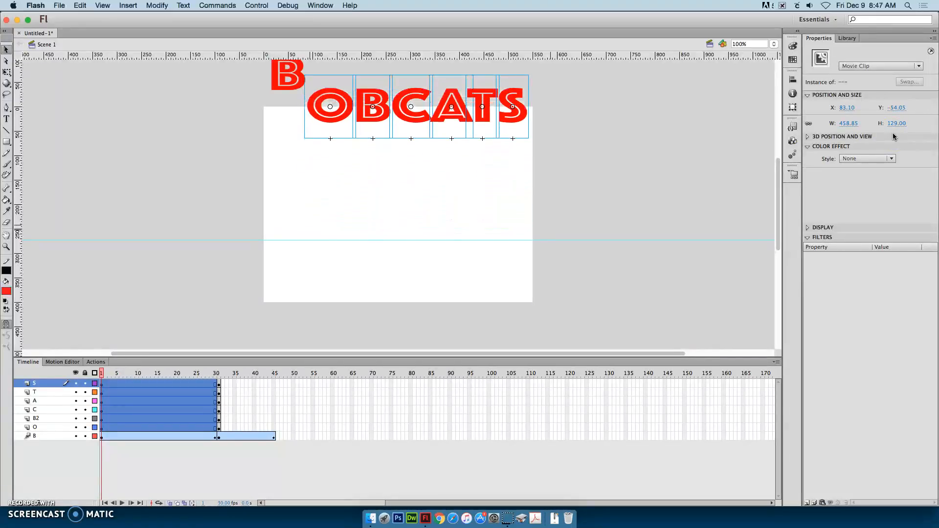
key(shift+Up)
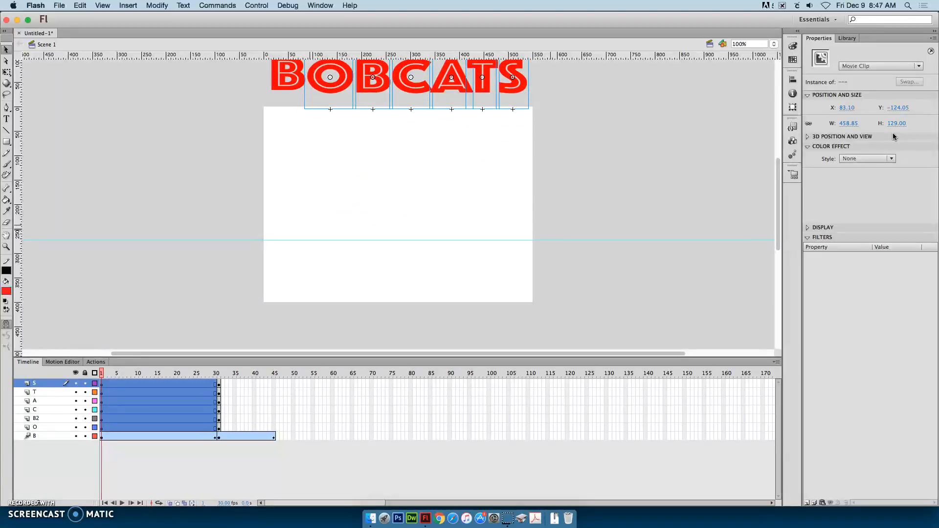
key(shift+Up)
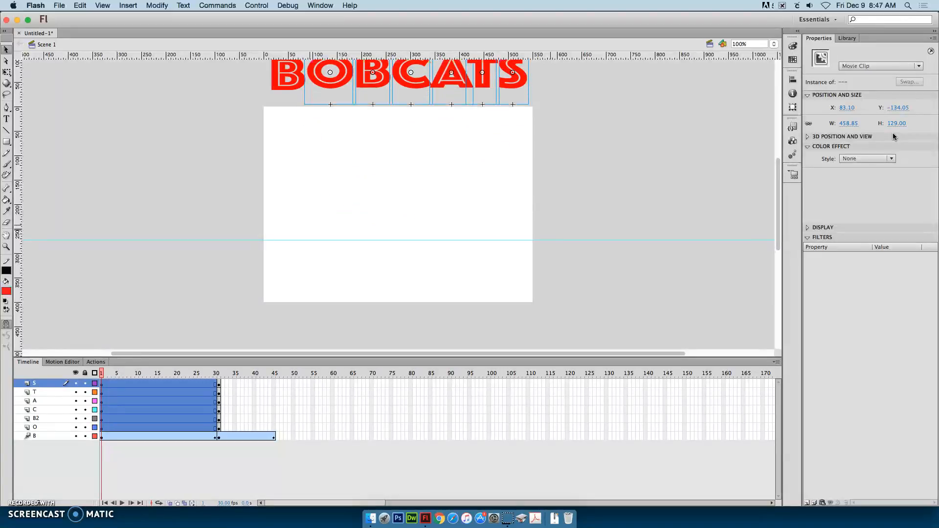
key(shift+Down)
key(Up)
key(Up)
key(Up)
key(Up)
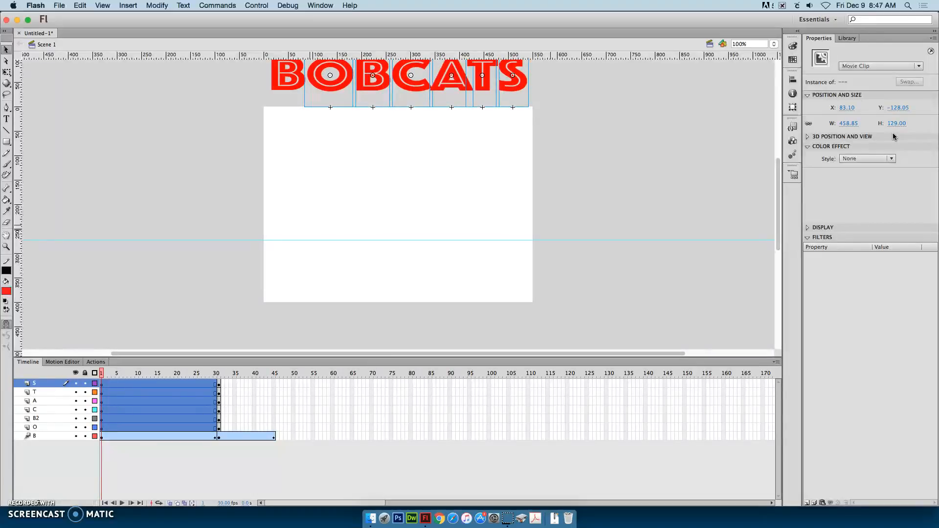
click(103, 437)
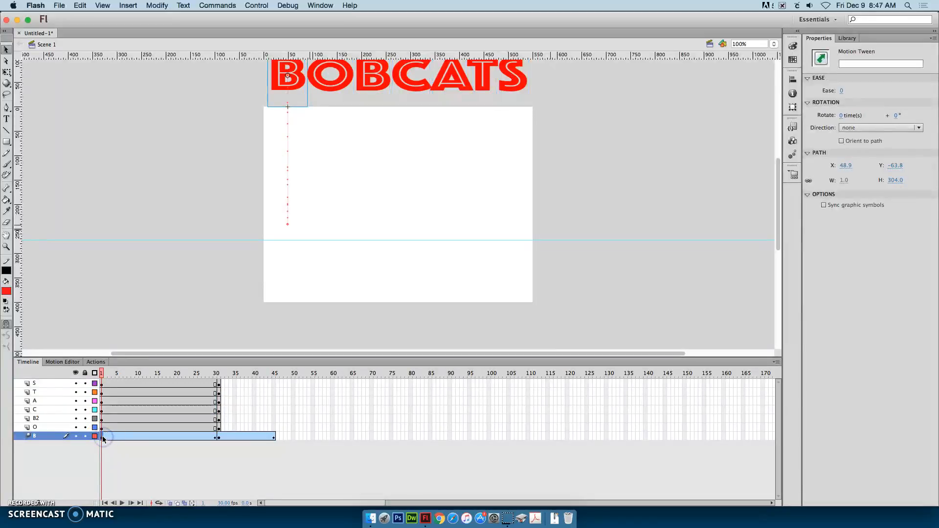
click(102, 447)
drag(102, 385, 101, 436)
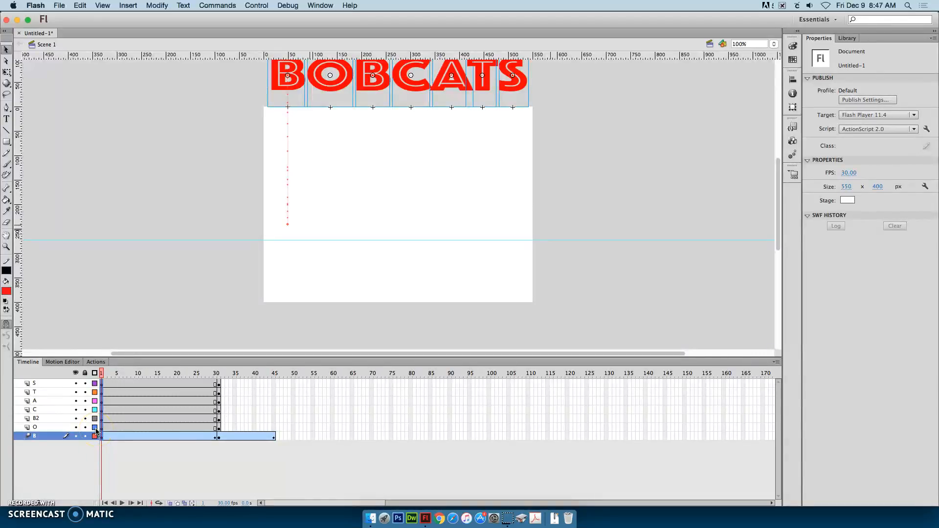
click(134, 464)
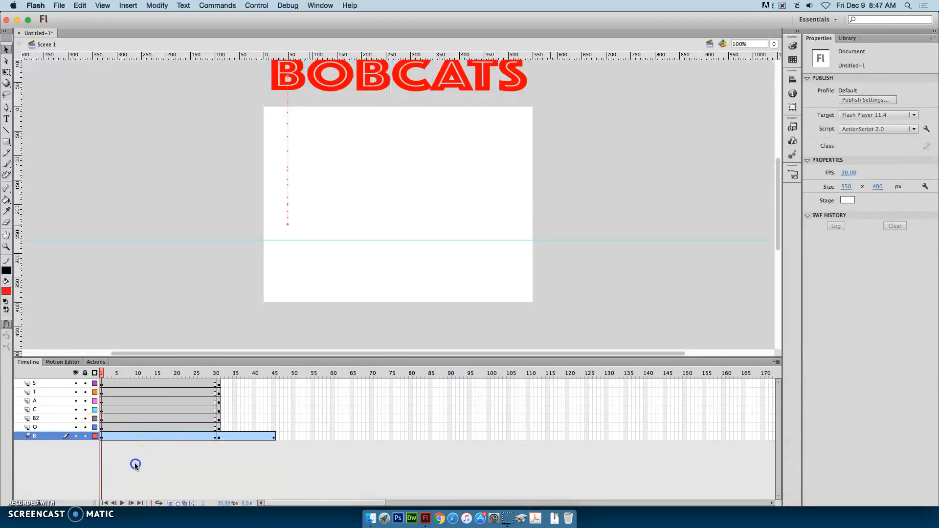
click(146, 436)
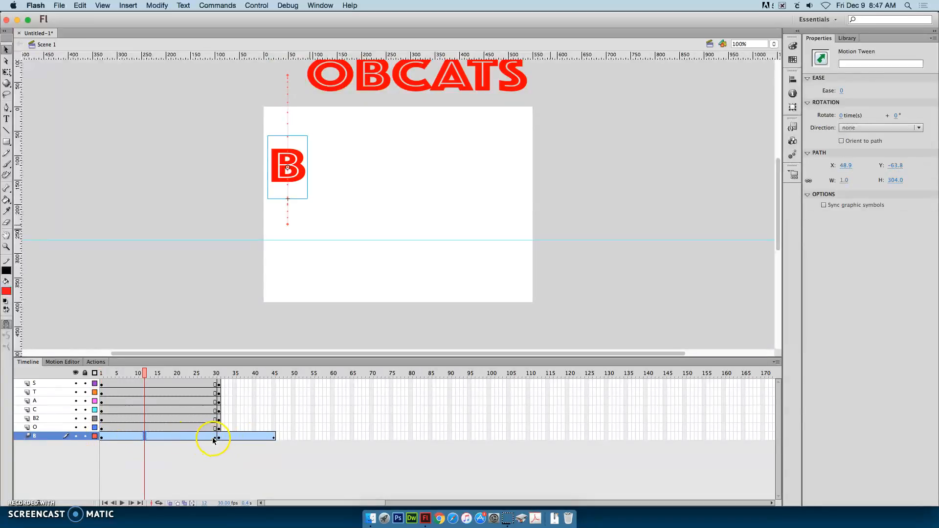
click(139, 472)
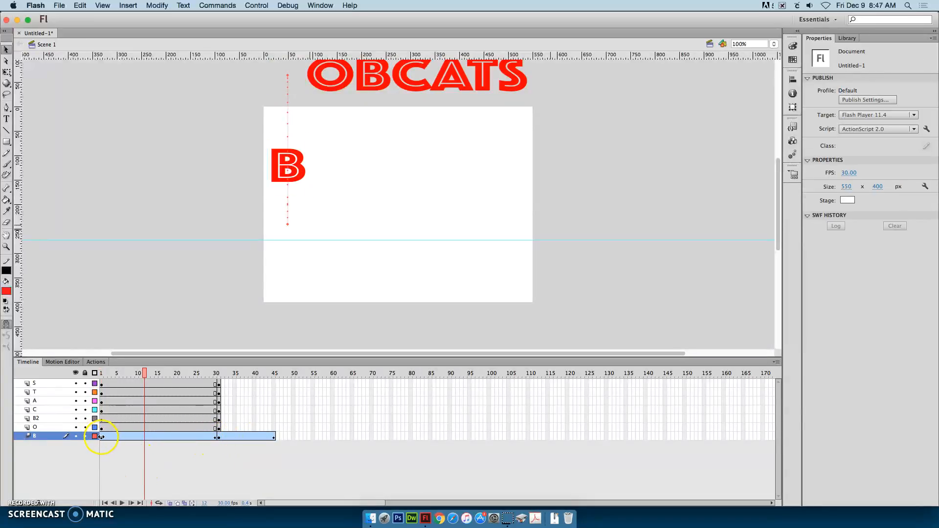
drag(103, 439, 215, 439)
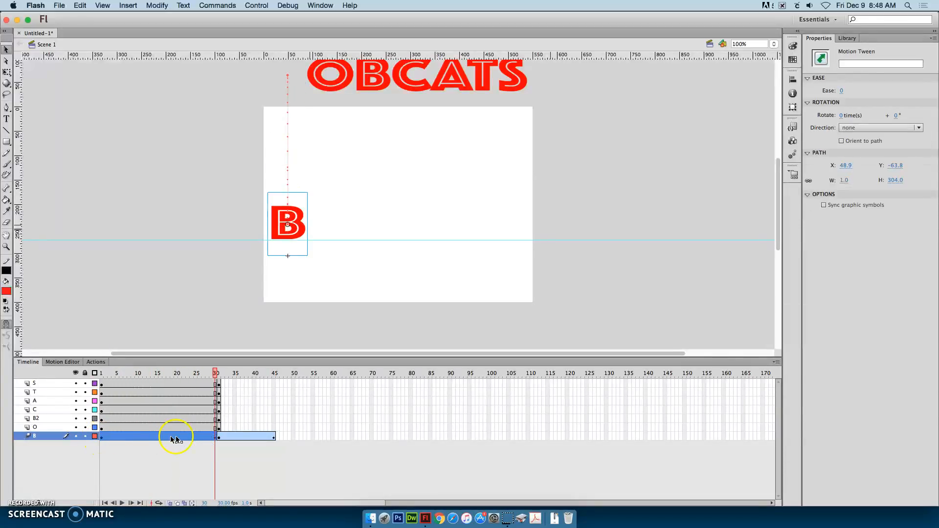
click(136, 454)
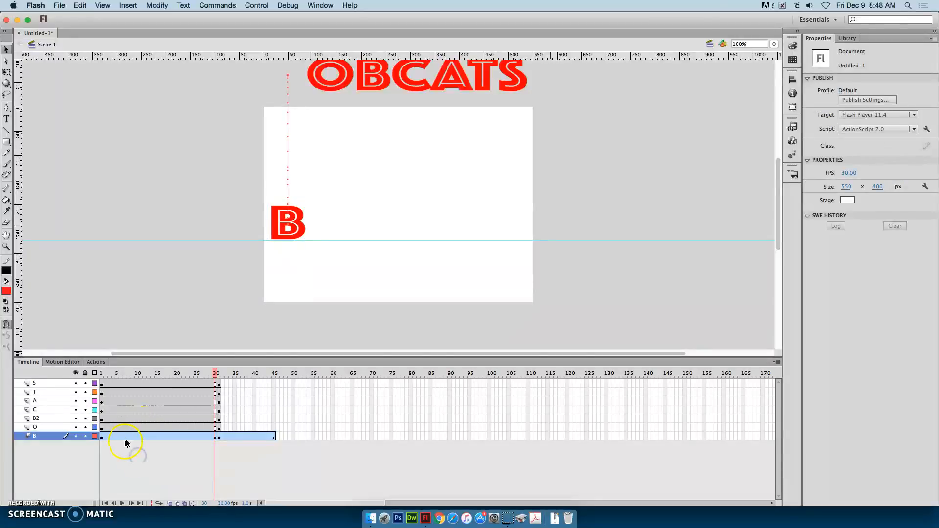
click(102, 439)
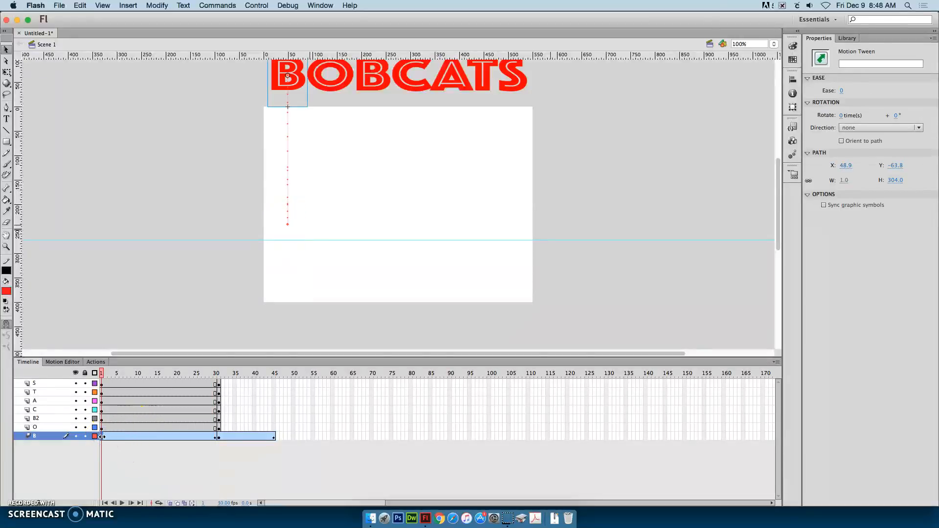
click(120, 438)
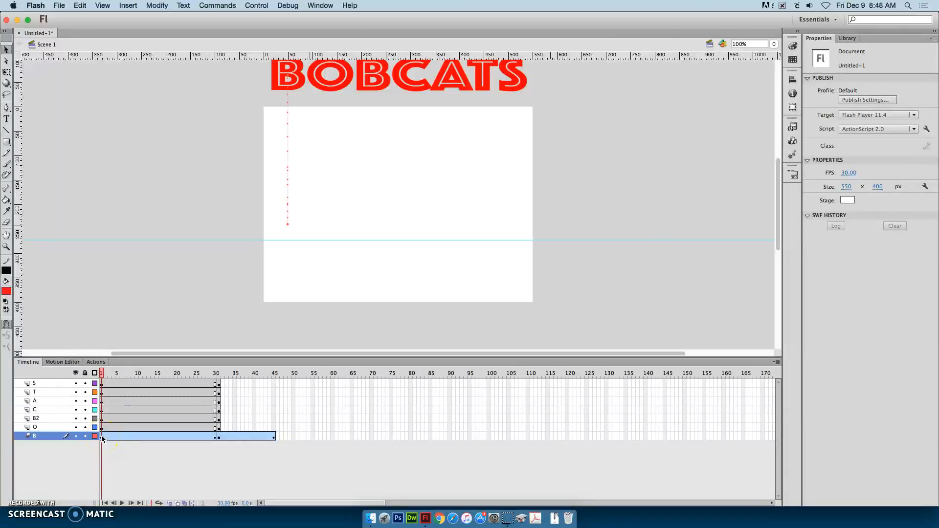
- Copy the motion of the B's first tween, spanning frames 1 to 30, and clear the frame selection
drag(118, 436, 213, 434)
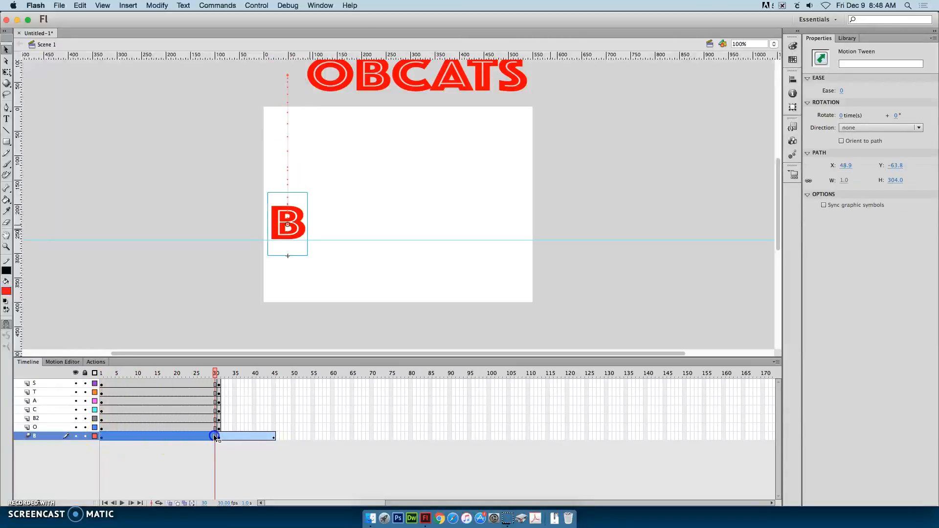
right_click(148, 440)
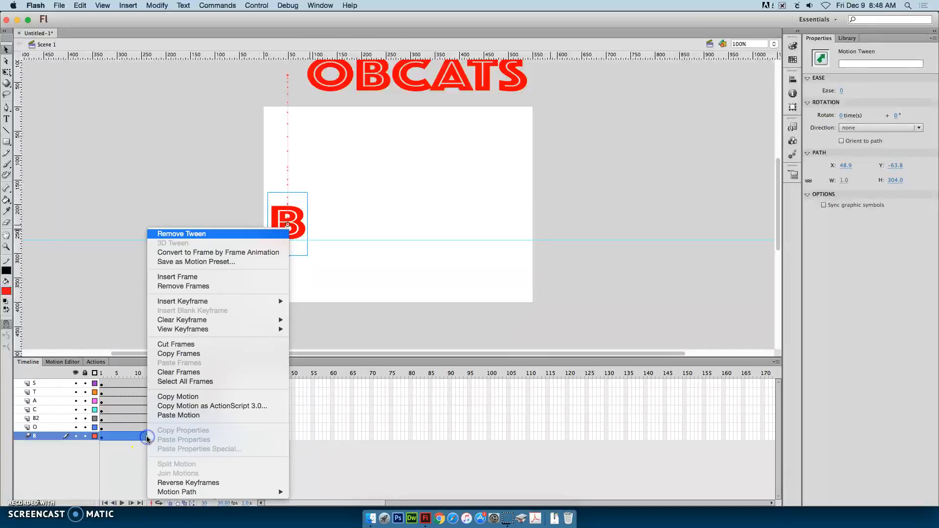
click(186, 400)
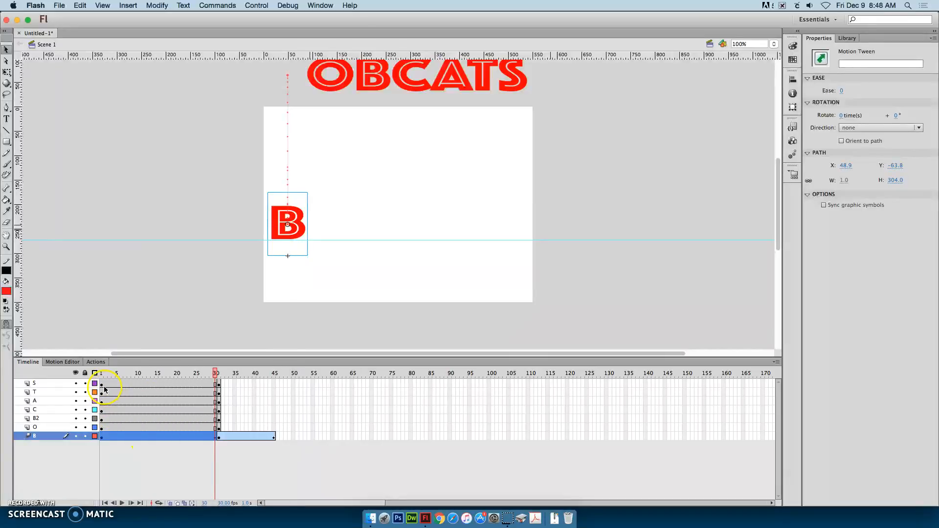
click(194, 474)
- Paste the copied motion onto frame 1 of the S, T, A, C, B2 and O layers and play the animation
drag(102, 386, 99, 430)
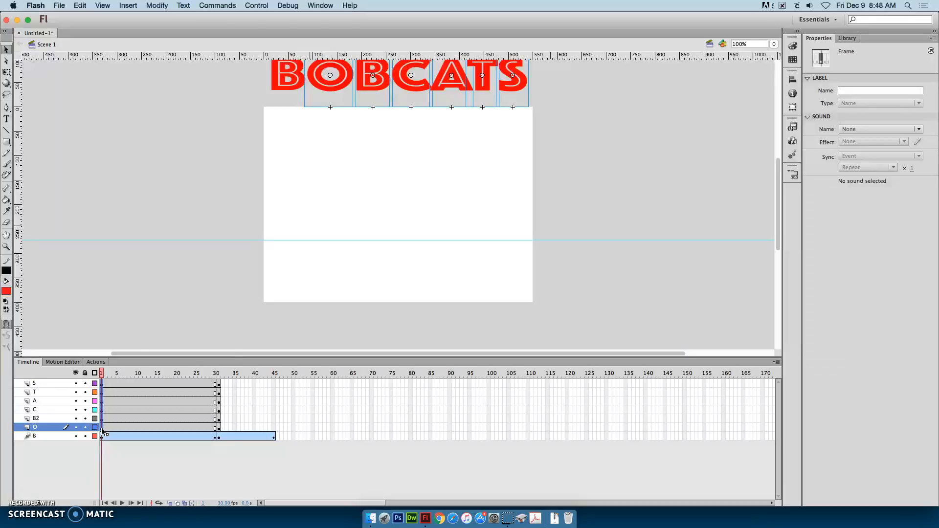
right_click(102, 431)
click(129, 443)
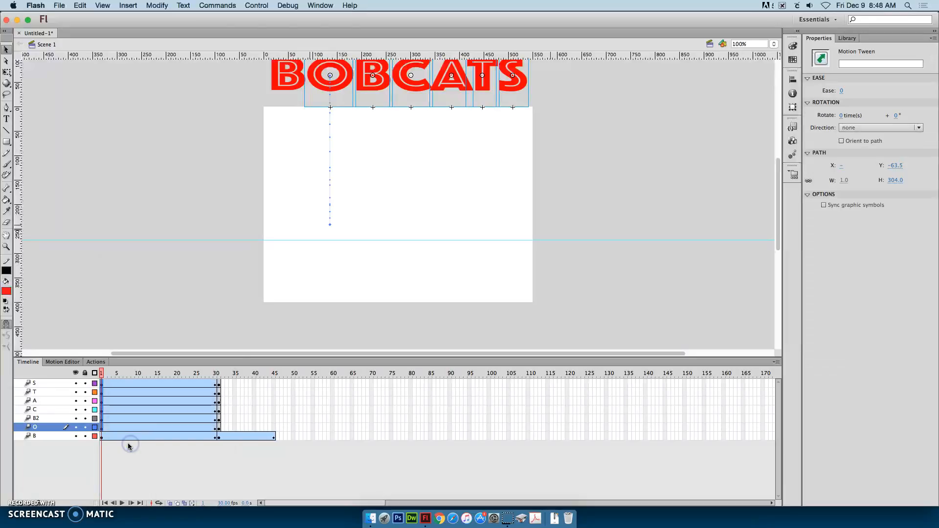
key(Return)
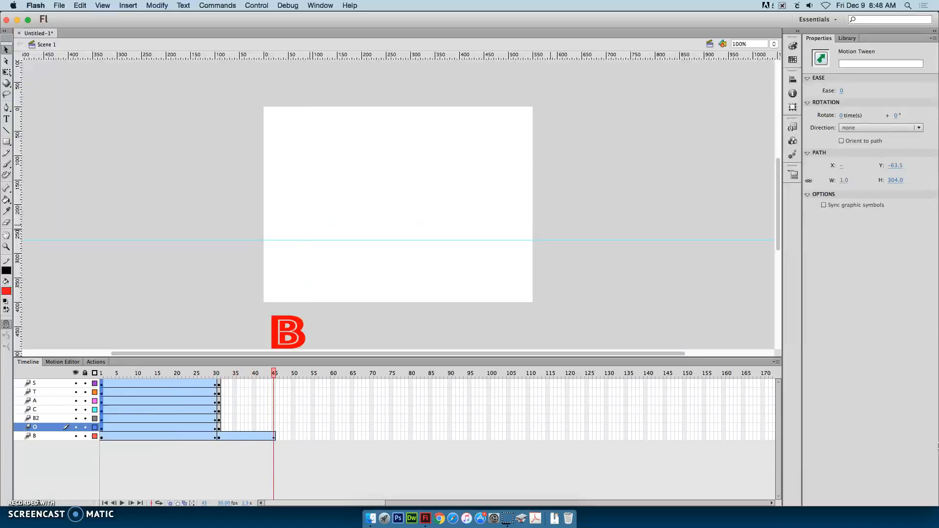
- Copy the motion of the B's second tween, spanning frames 31 to 45
click(220, 436)
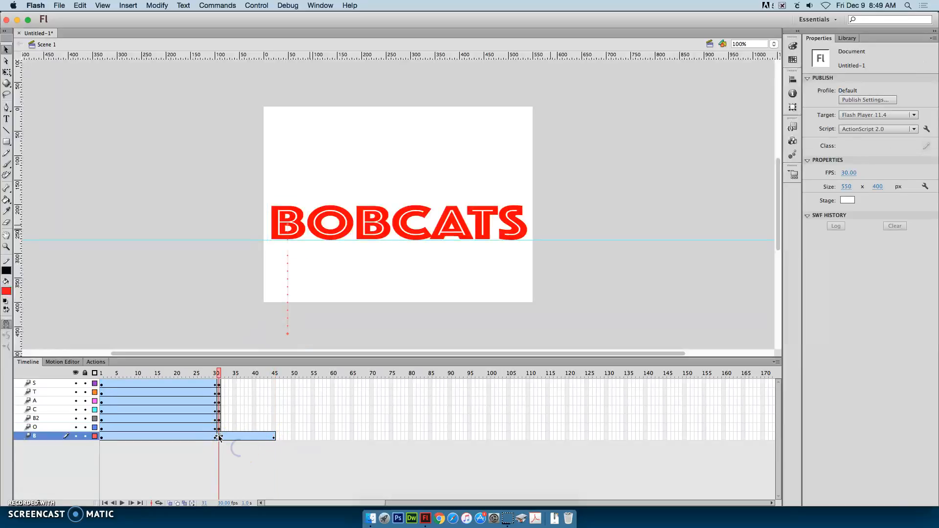
click(266, 439)
drag(273, 438, 220, 437)
click(221, 436)
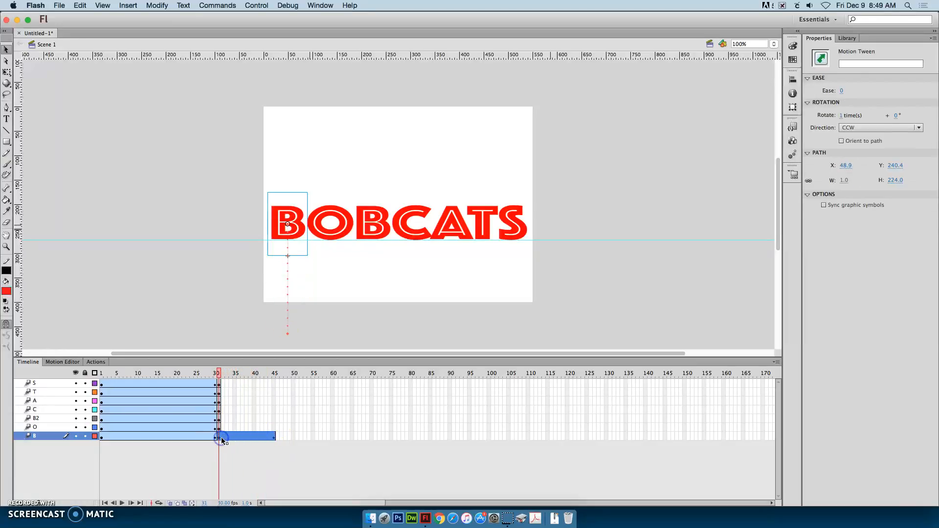
right_click(249, 441)
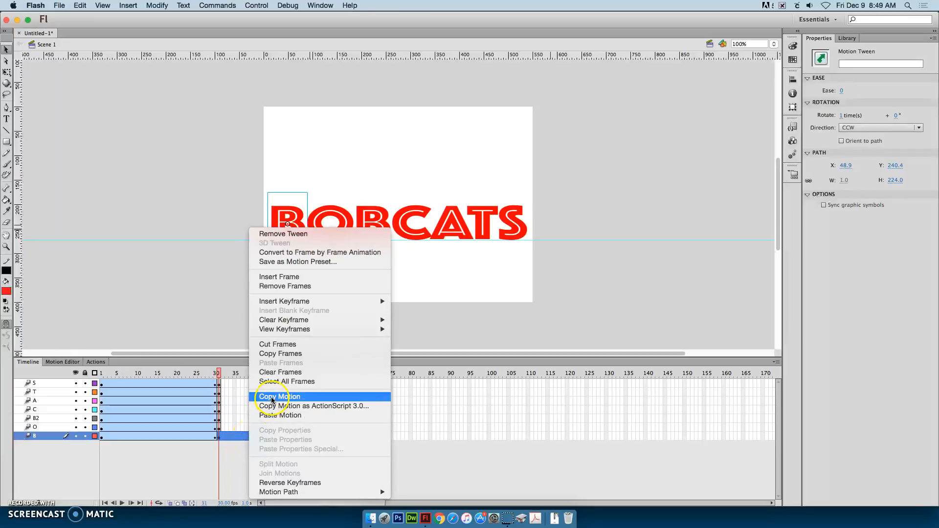
click(221, 391)
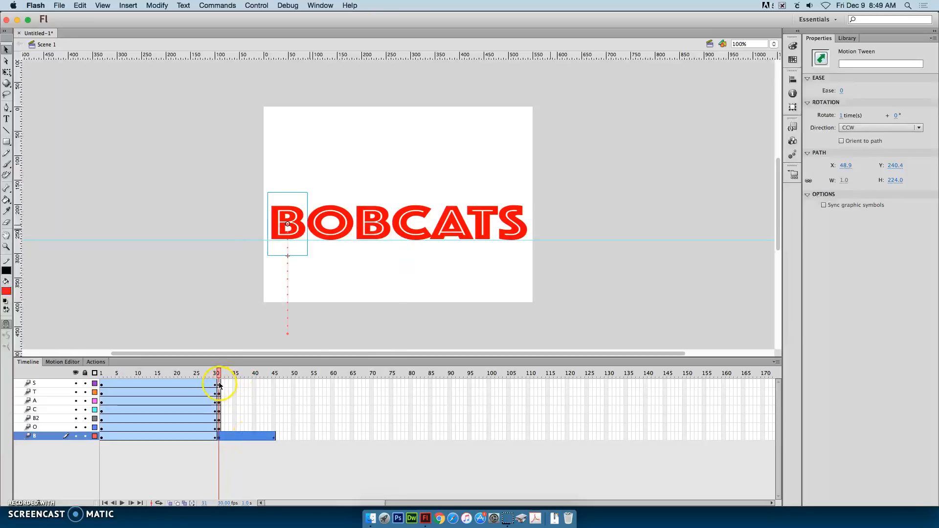
- Paste the copied spin-and-drop motion onto frame 31 of the S, T, A, C, B2 and O layers and play the animation
drag(219, 386, 219, 427)
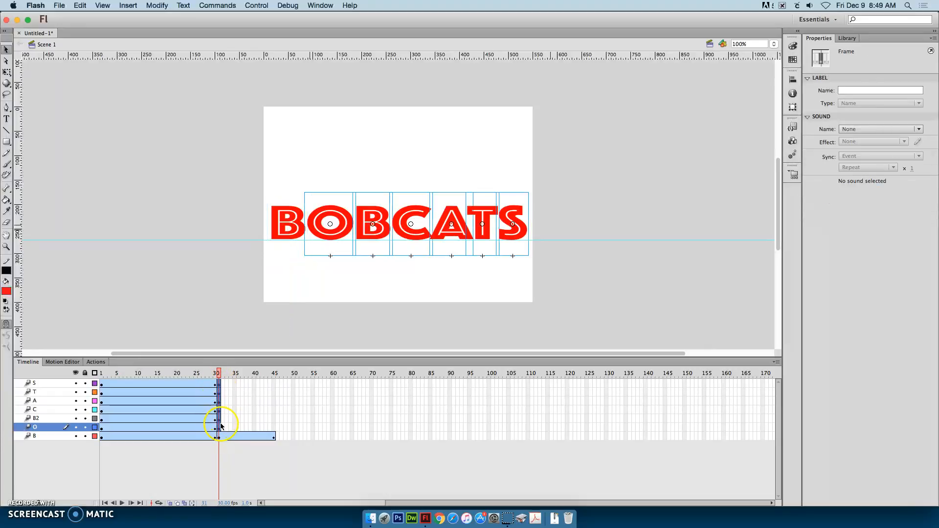
right_click(220, 432)
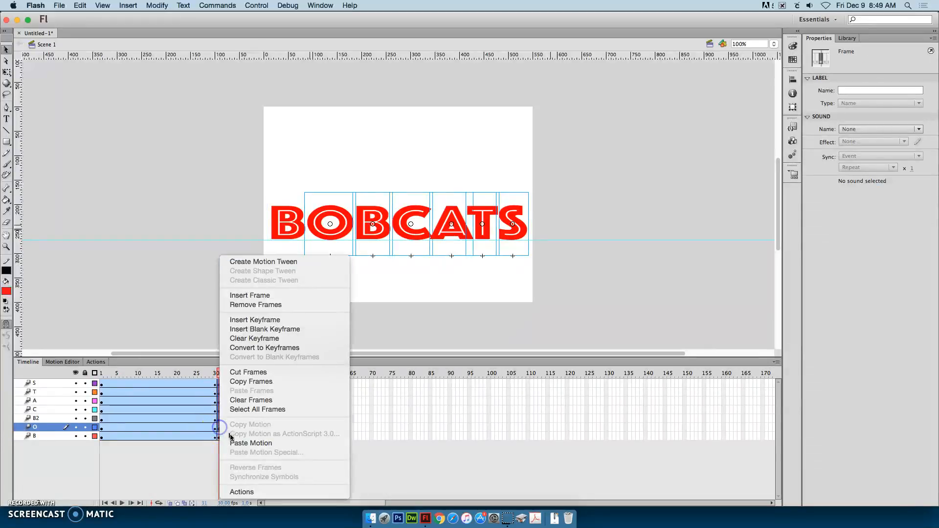
click(240, 446)
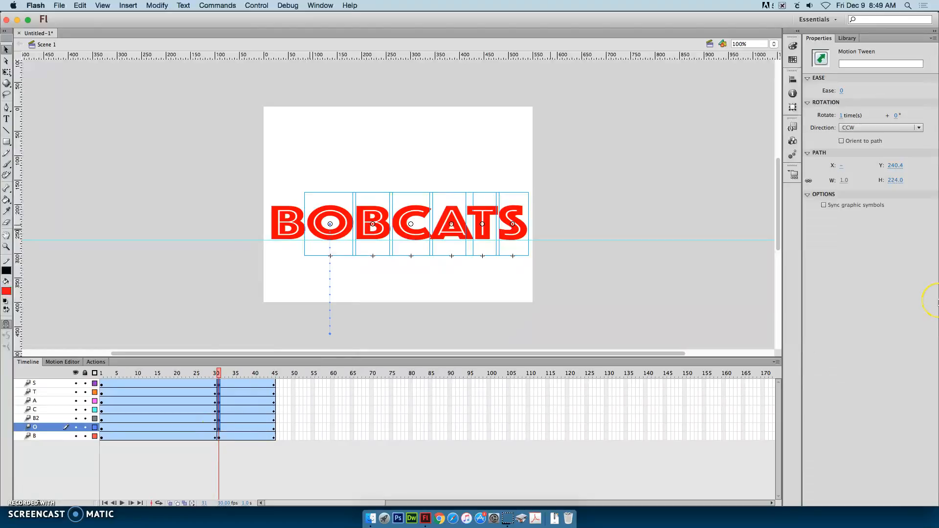
key(Return)
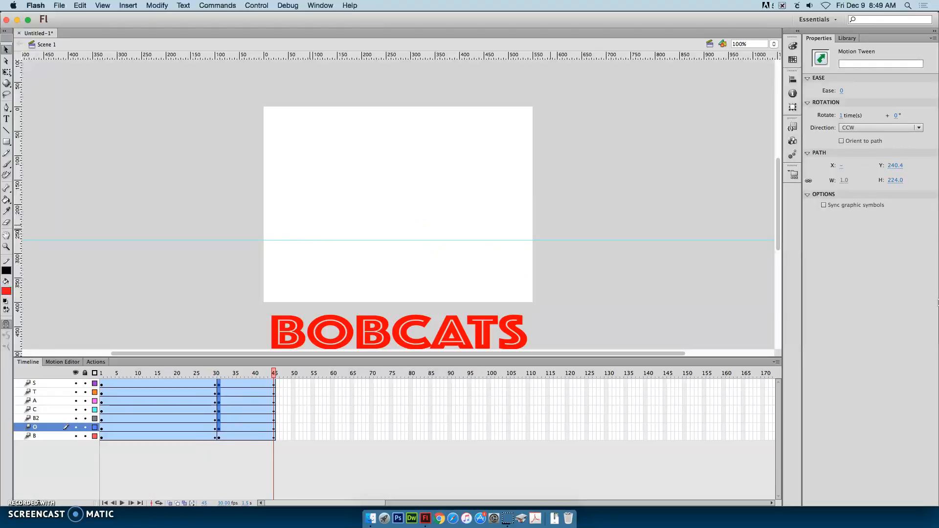
click(938, 189)
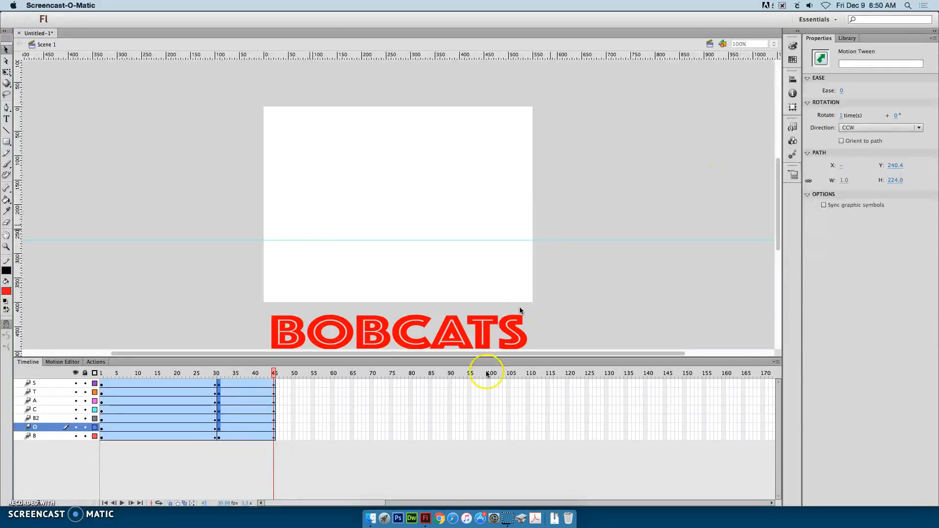
click(426, 520)
key(Return)
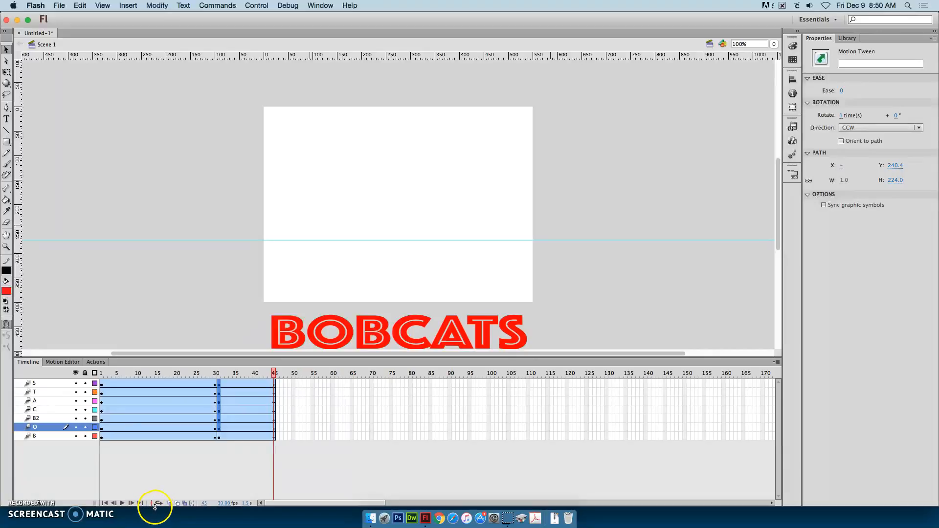
- Shift all frames of the O layer to start at frame 10 and those of the B2 layer to start at frame 20
click(40, 426)
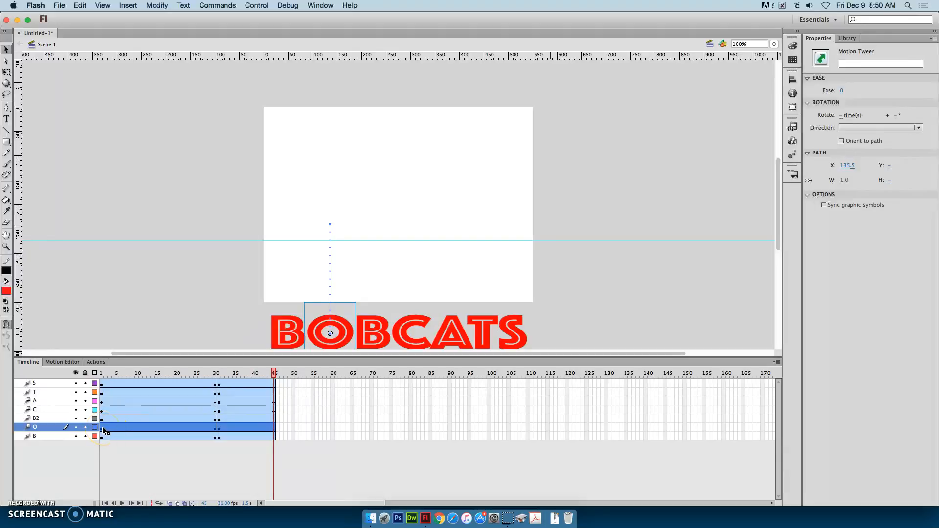
drag(102, 428, 140, 432)
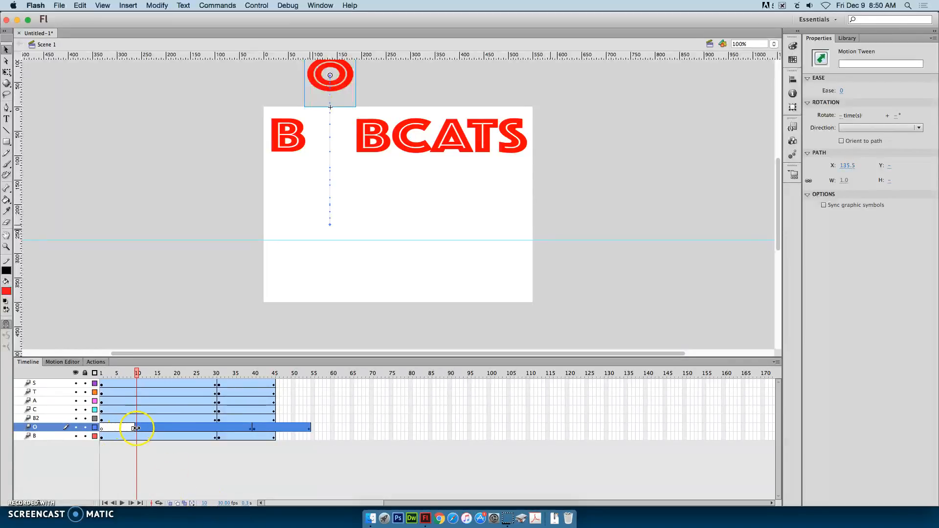
click(37, 418)
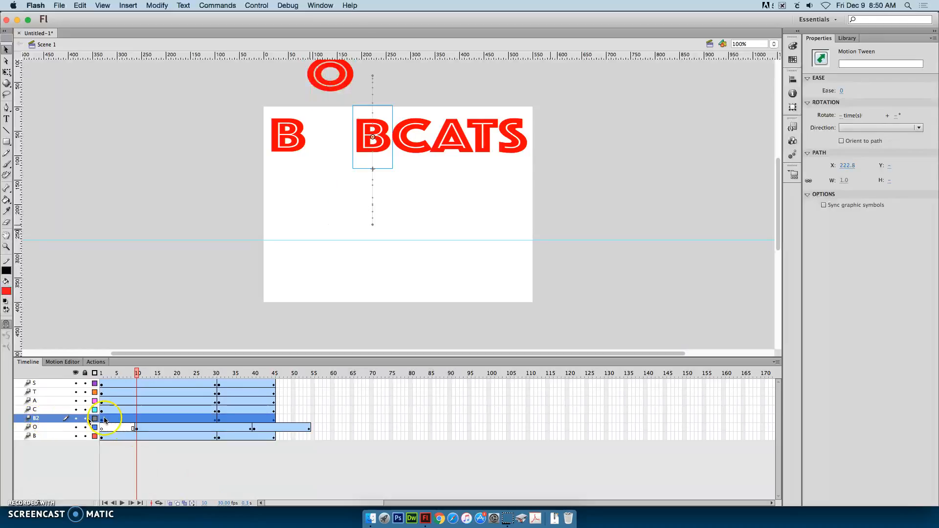
drag(104, 420, 177, 422)
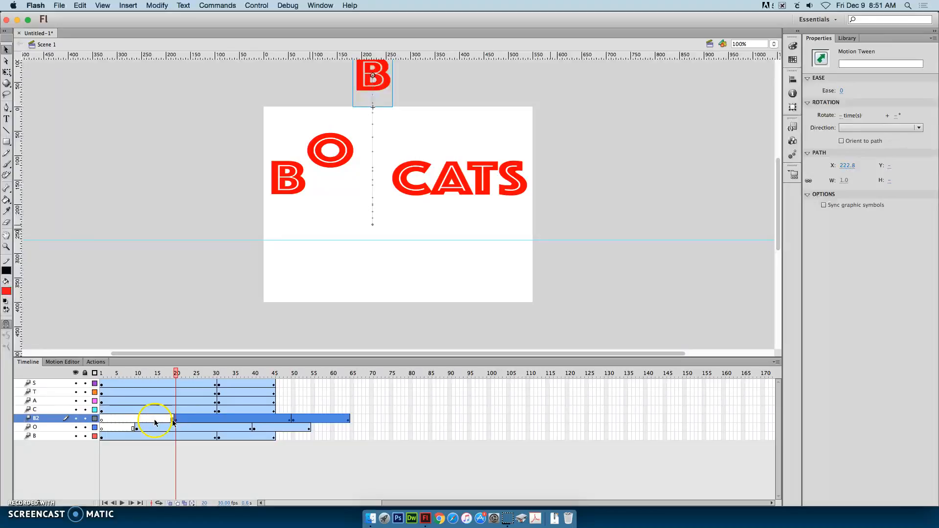
- Shift all frames of the C layer to start at frame 30 and those of the A layer to start at frame 40
click(39, 411)
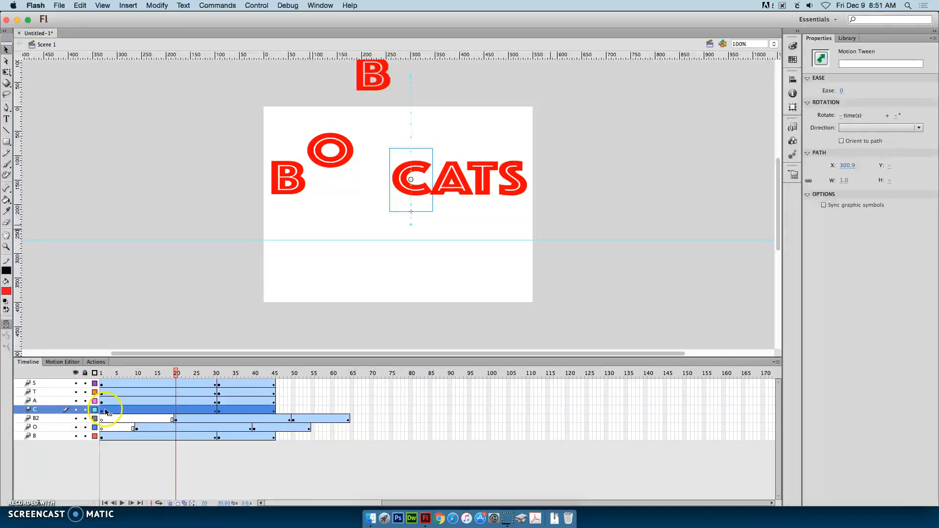
drag(104, 412, 217, 411)
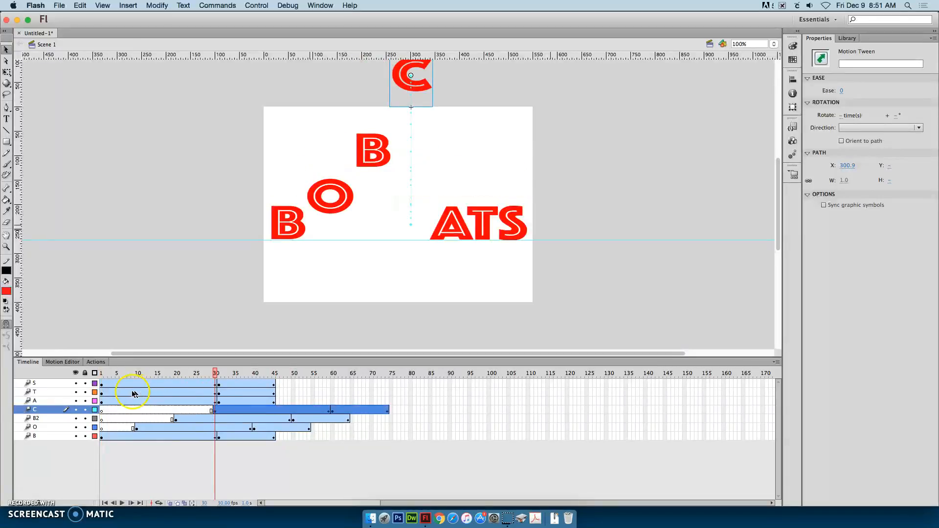
click(105, 402)
drag(105, 402, 256, 403)
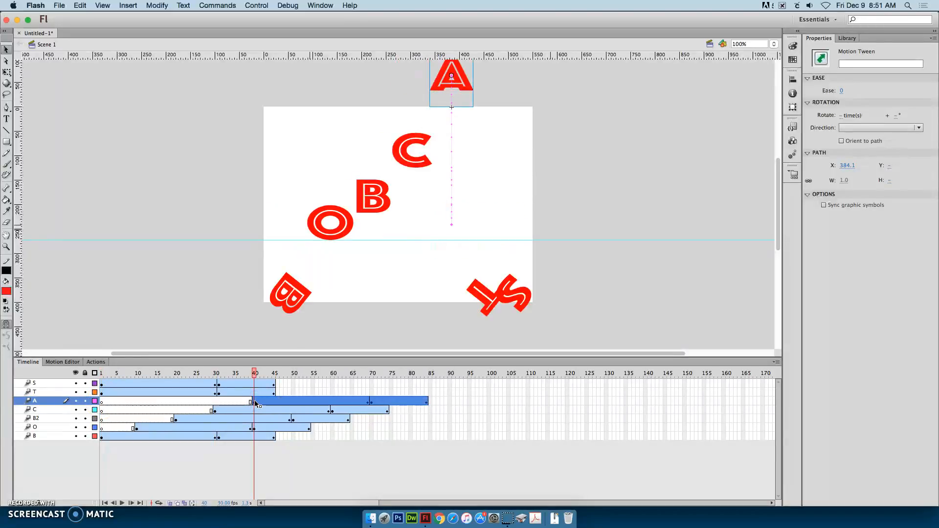
- Shift all frames of the T layer to start at frame 50 and those of the S layer to start at frame 60
click(83, 393)
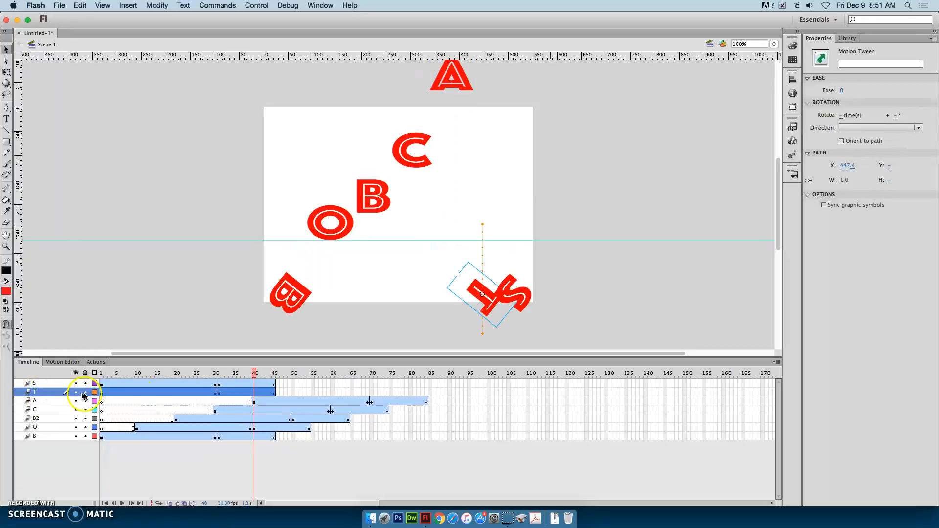
drag(103, 394, 292, 391)
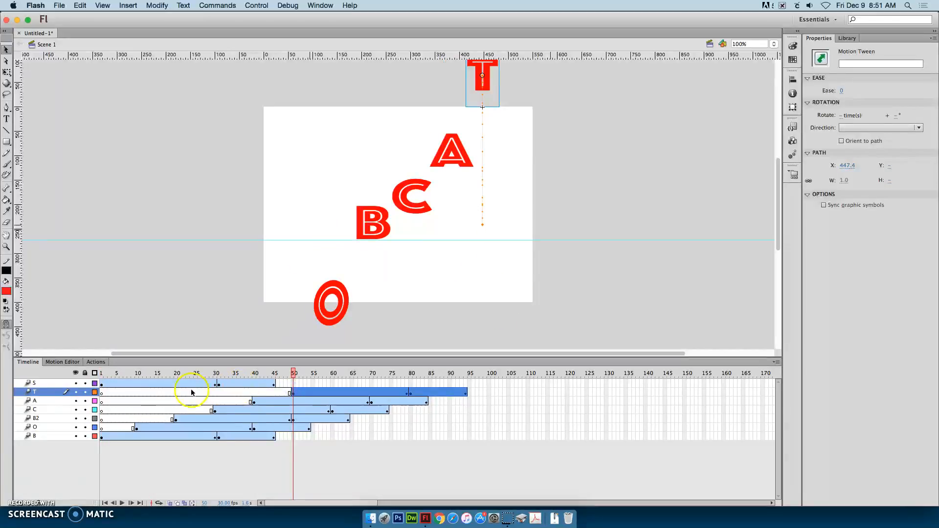
click(121, 386)
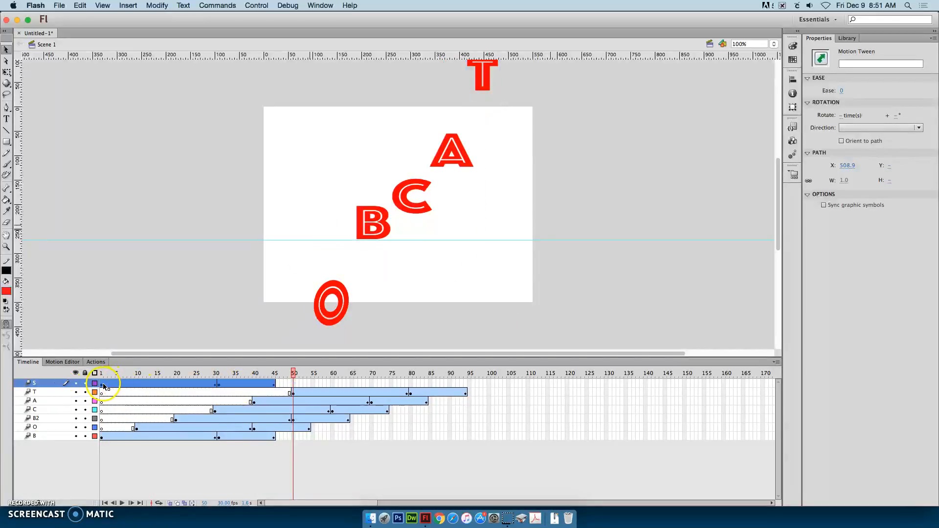
drag(104, 386, 331, 378)
click(332, 382)
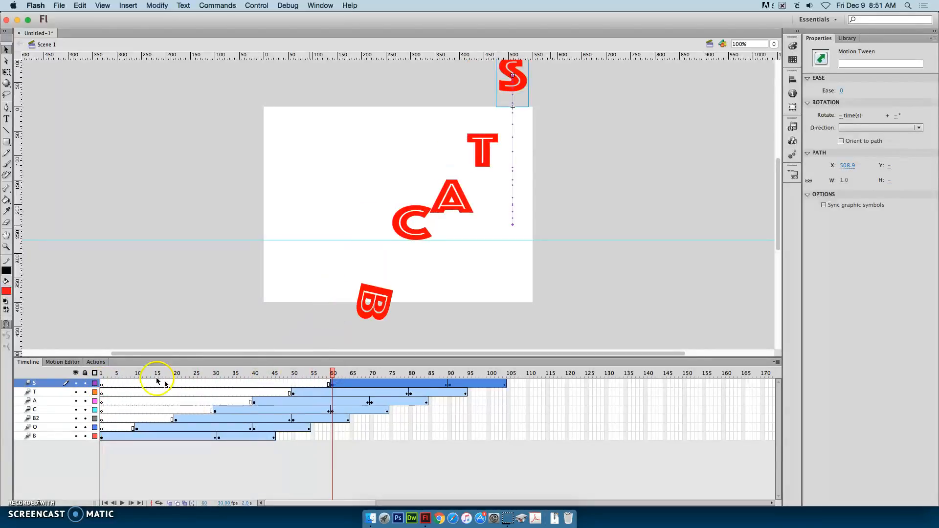
- Return to frame 1, clear the selection and play the staggered letter animation
click(102, 374)
click(207, 336)
key(Return)
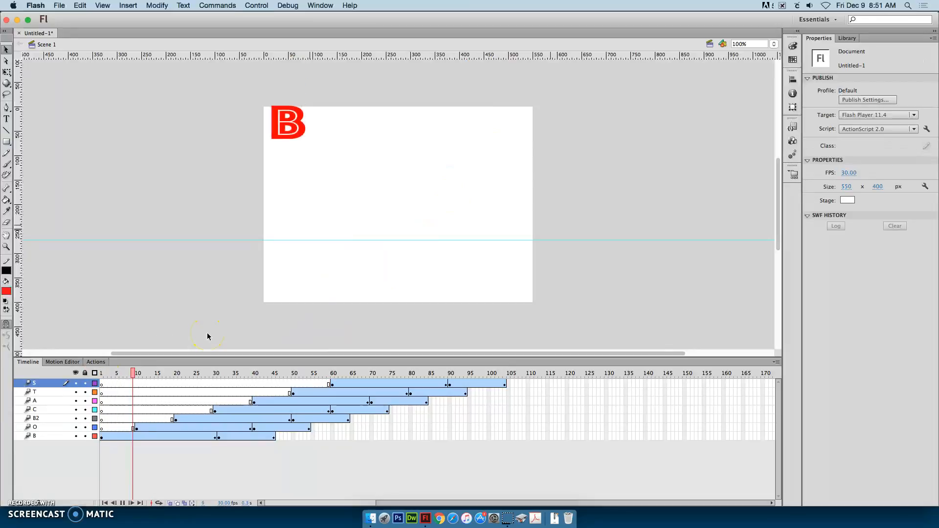